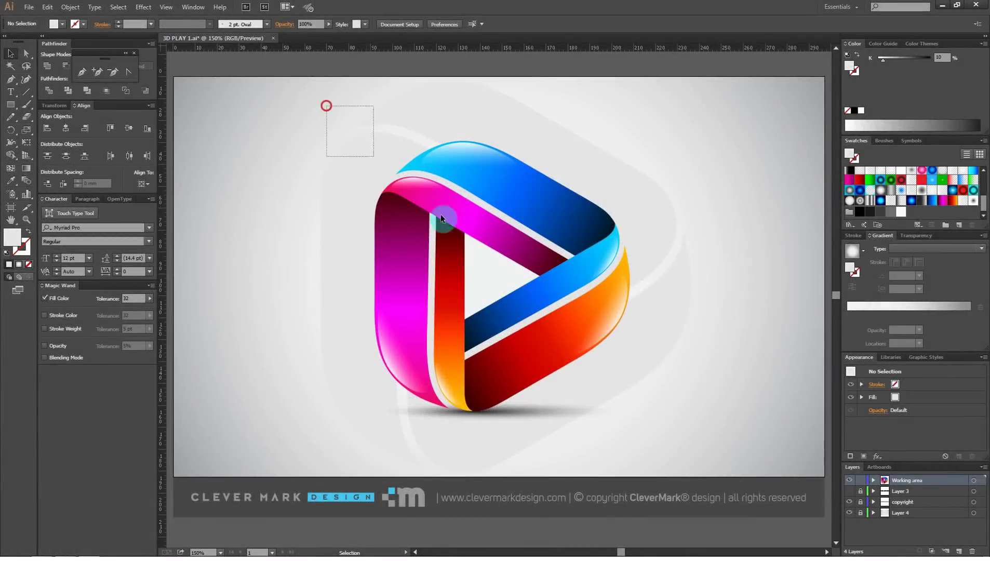
- Shrink the whole logo group to a small size and park it in the artboard's top-right corner
left_click_drag(440, 214, 683, 435)
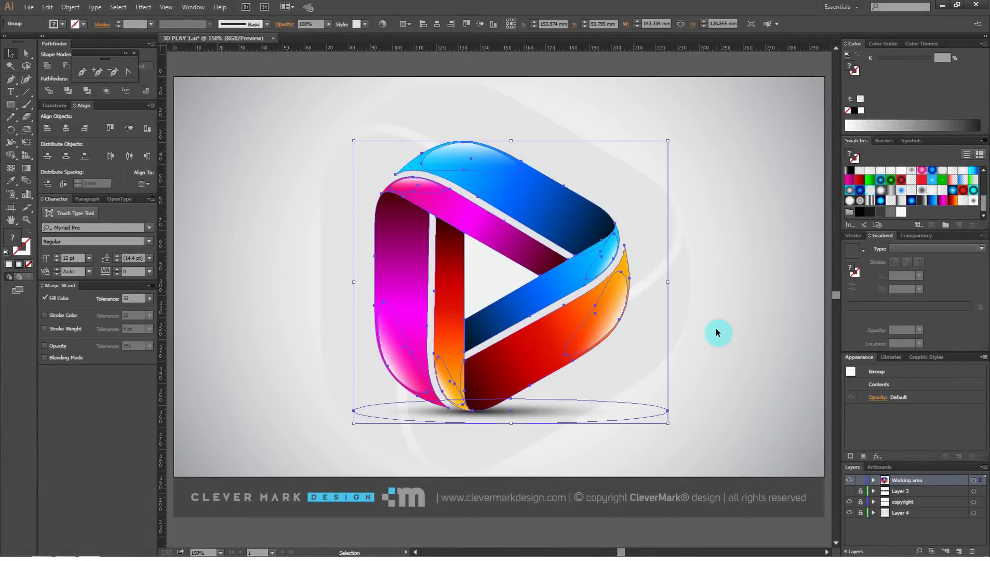
left_click_drag(355, 423, 515, 252)
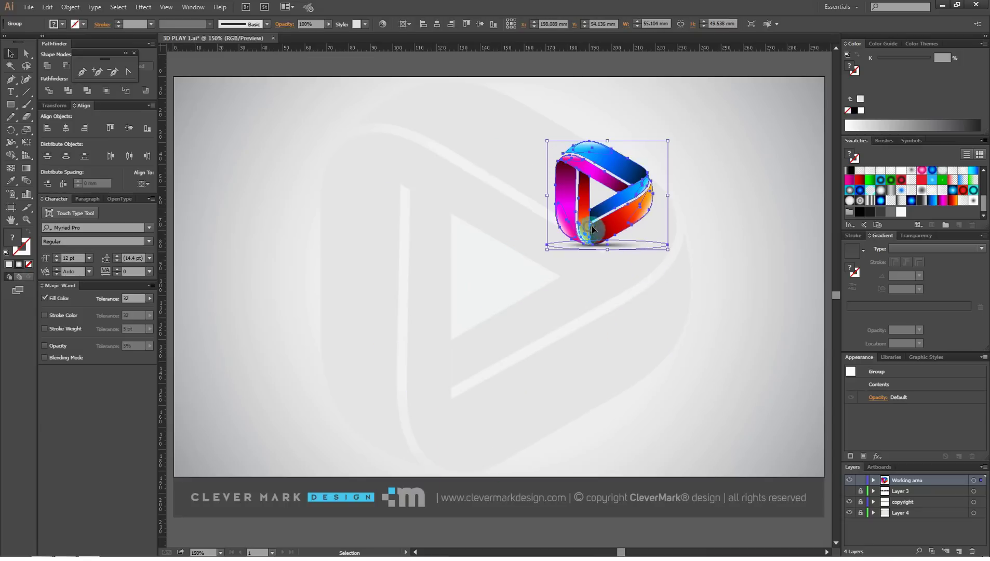
left_click_drag(590, 229, 746, 169)
left_click(702, 267)
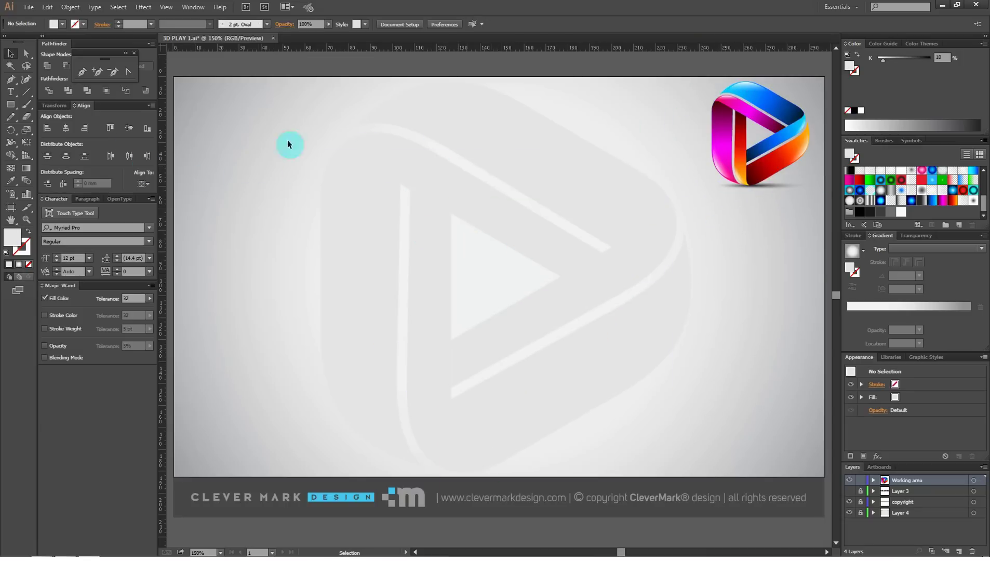
- Draw a wide rounded rectangle below the artboard centre and fill it grey
left_click_drag(15, 108, 47, 116)
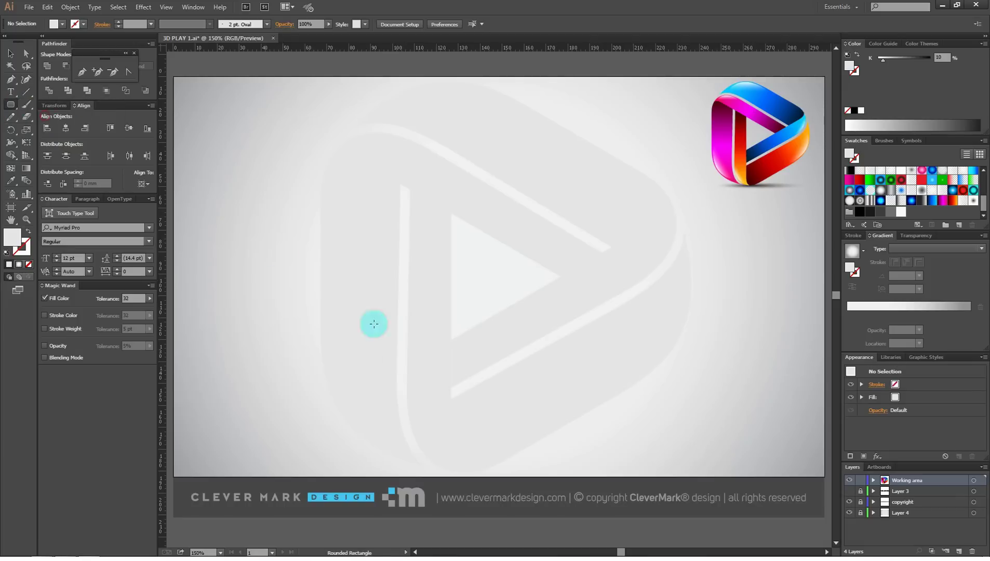
mouse_move(355, 346)
left_mouse_down()
mouse_move(493, 396)
mouse_move(565, 412)
mouse_move(576, 399)
left_mouse_up()
left_click(10, 53)
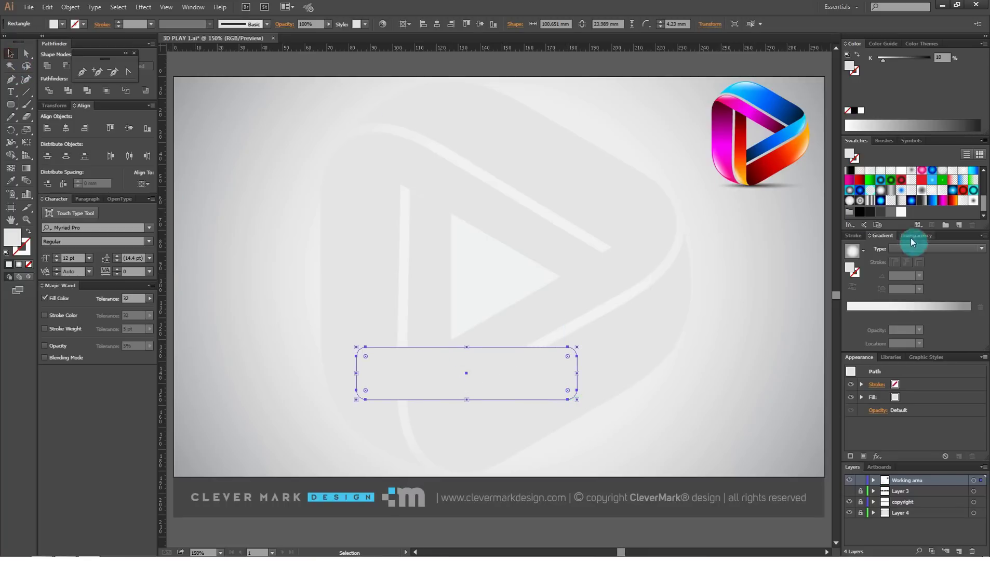
left_click(896, 213)
- Pull the bar's top-right anchor up into a spike and curve its left edge
left_click(26, 53)
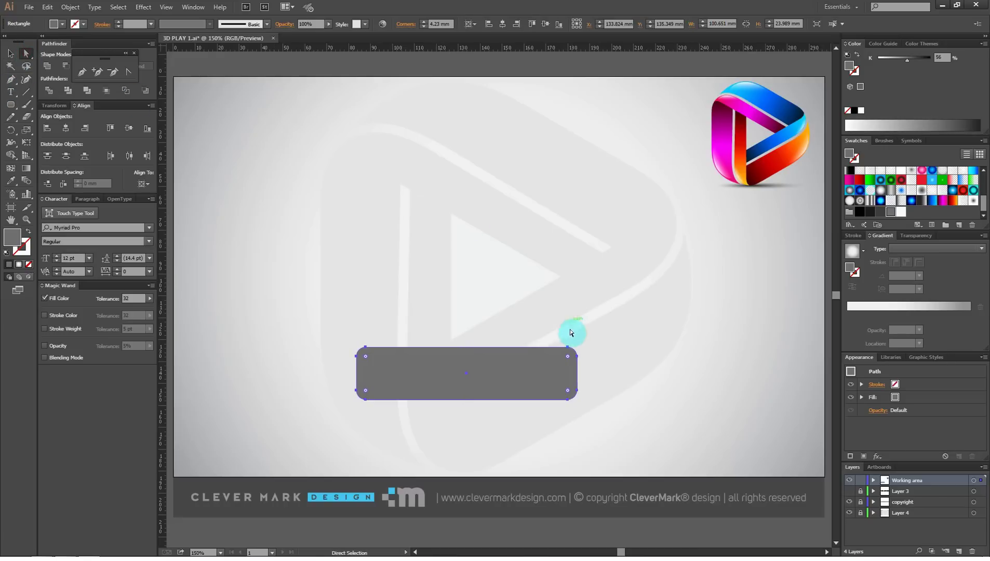
left_click_drag(578, 357, 578, 328)
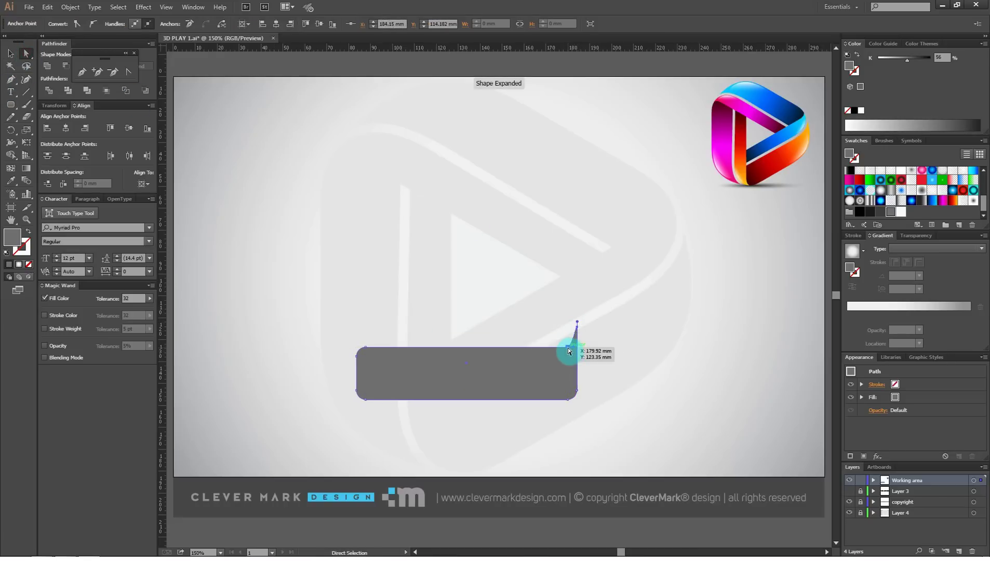
left_click_drag(568, 348, 526, 350)
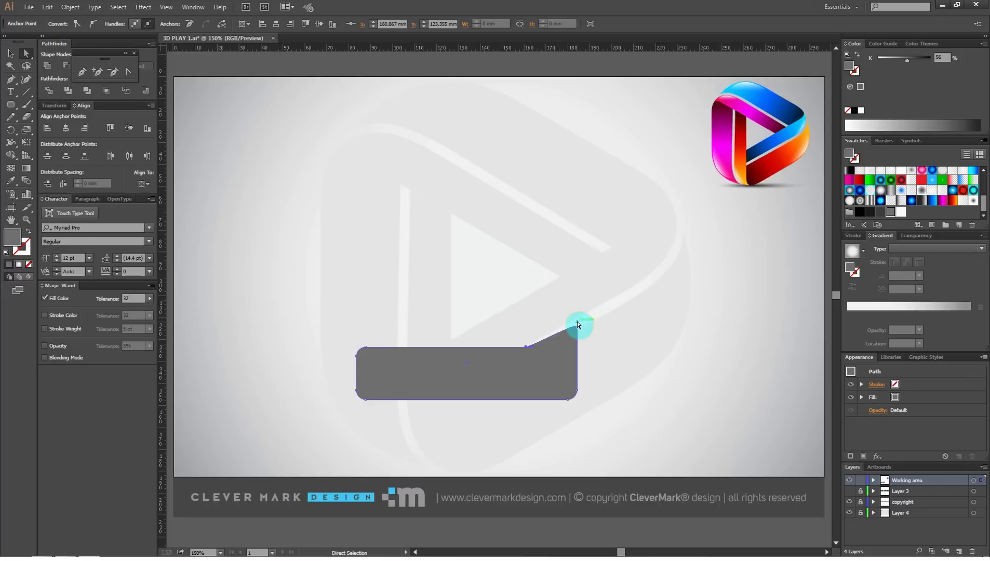
left_click(10, 53)
left_click(506, 370)
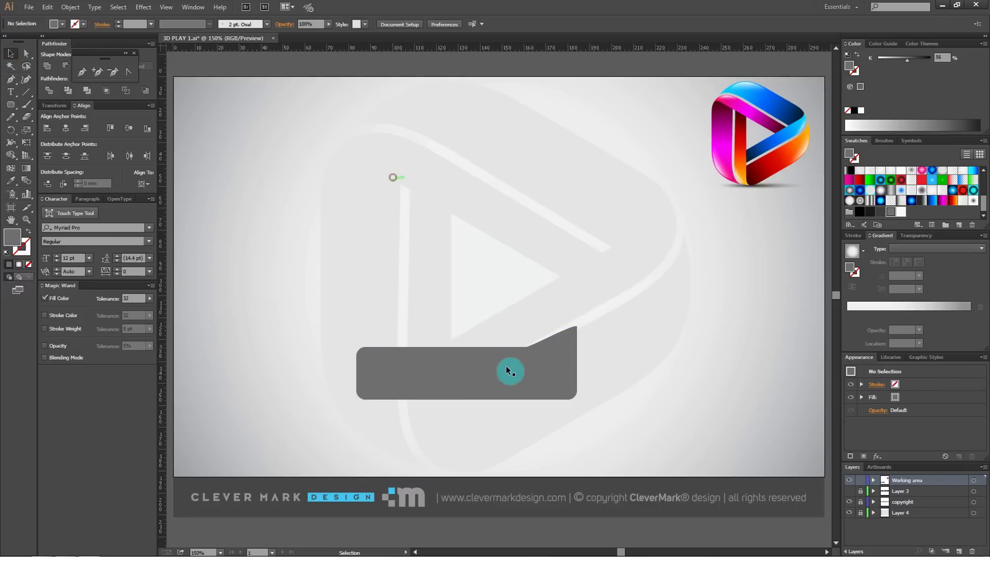
- Curve the top-right segment and round the bottom-right corner to about 28 mm
left_click(26, 53)
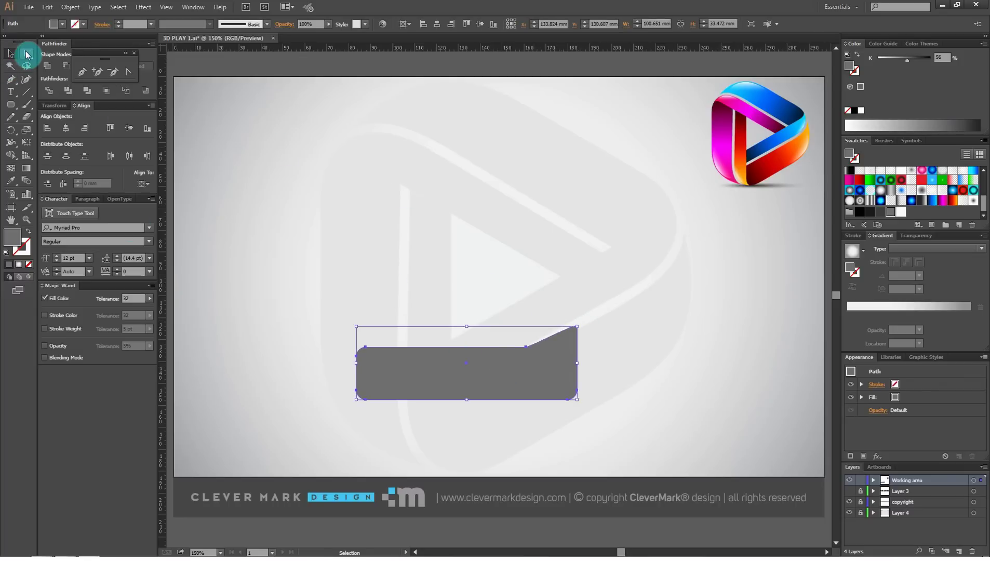
left_click(578, 324)
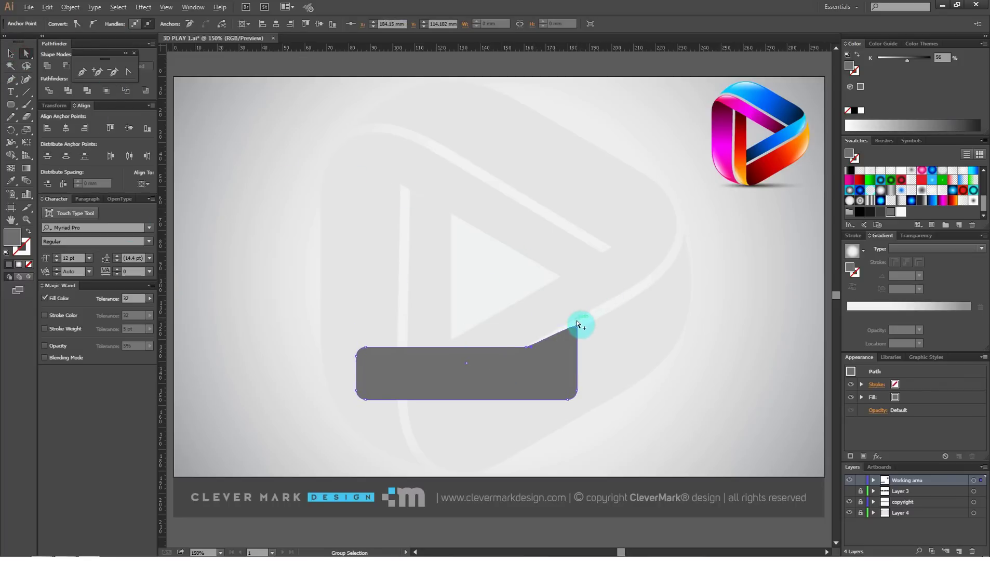
left_click_drag(525, 346, 508, 347)
mouse_move(607, 378)
left_mouse_down()
mouse_move(530, 400)
mouse_move(552, 363)
mouse_move(523, 319)
left_mouse_up()
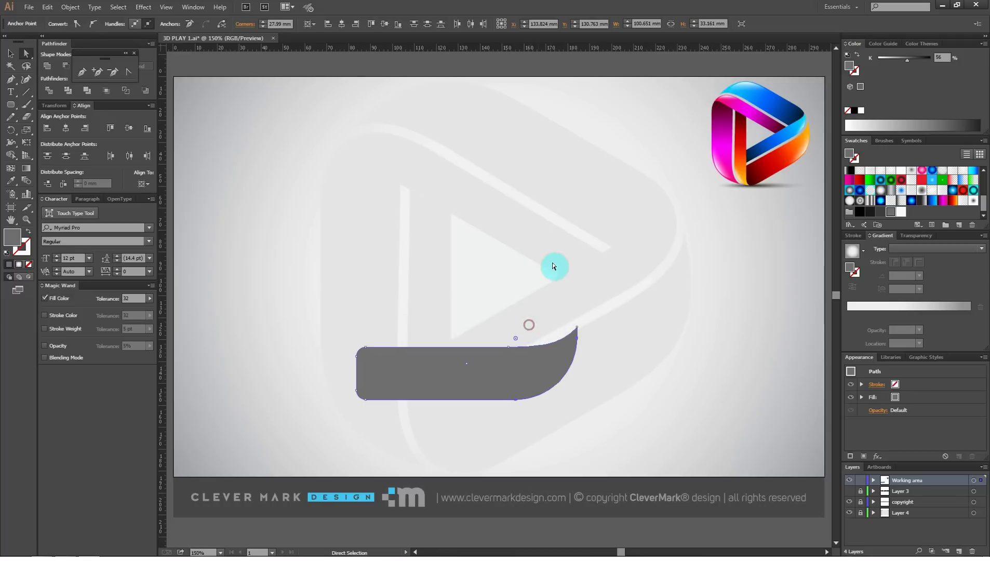
mouse_move(523, 320)
left_mouse_down()
mouse_move(524, 338)
mouse_move(514, 336)
left_mouse_up()
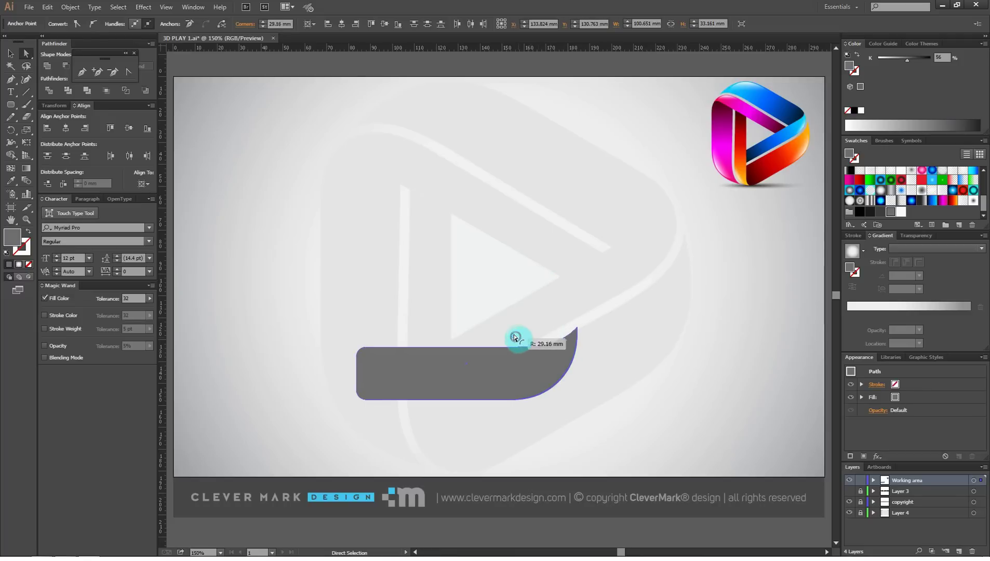
- Reshape the bottom curve so the underside sweeps smoothly toward the tip
left_click(480, 401)
left_click_drag(517, 402, 549, 400)
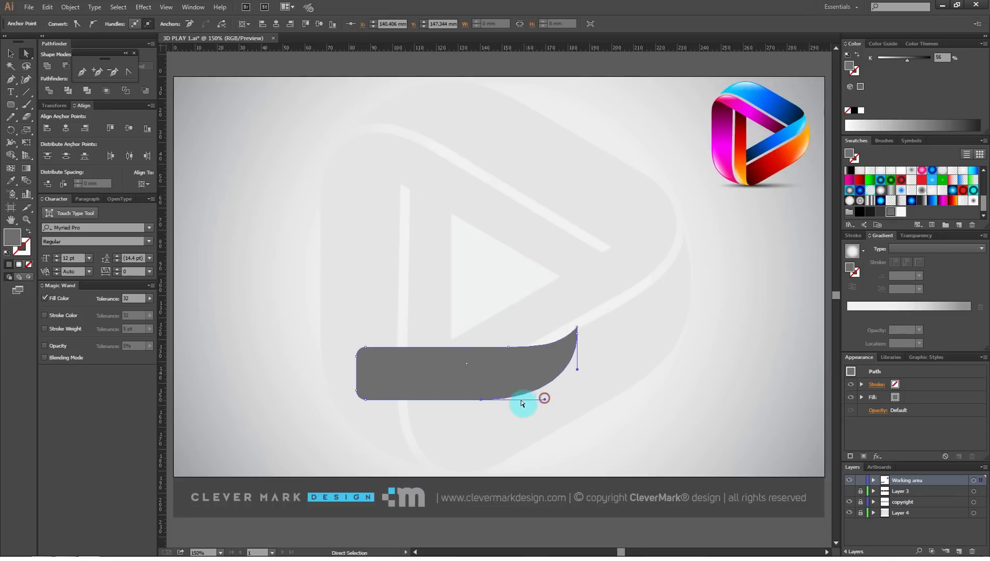
left_click_drag(480, 400, 496, 399)
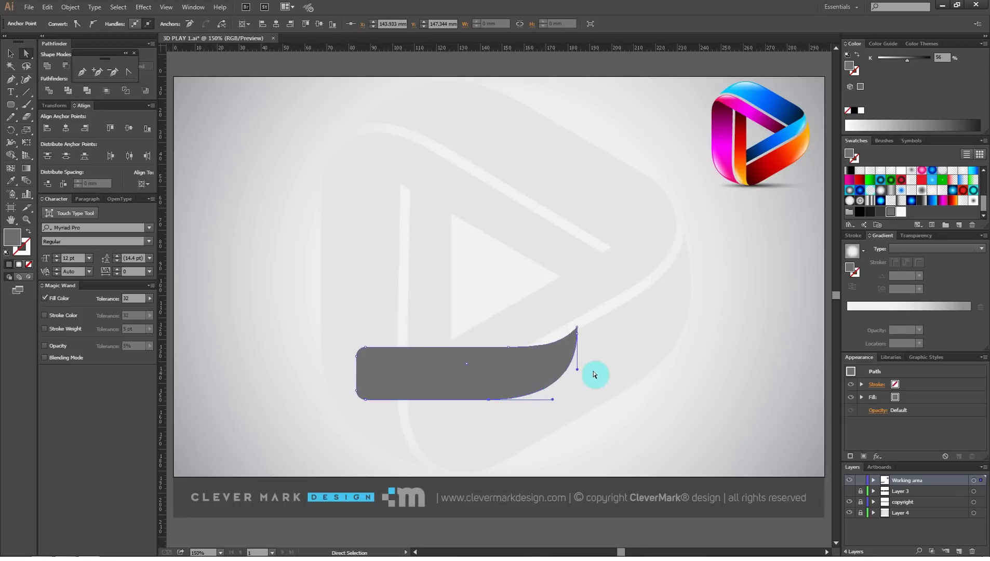
left_click(618, 367)
- Remove the extra anchor near the tip and convert the tip to a smooth point
left_click(545, 367)
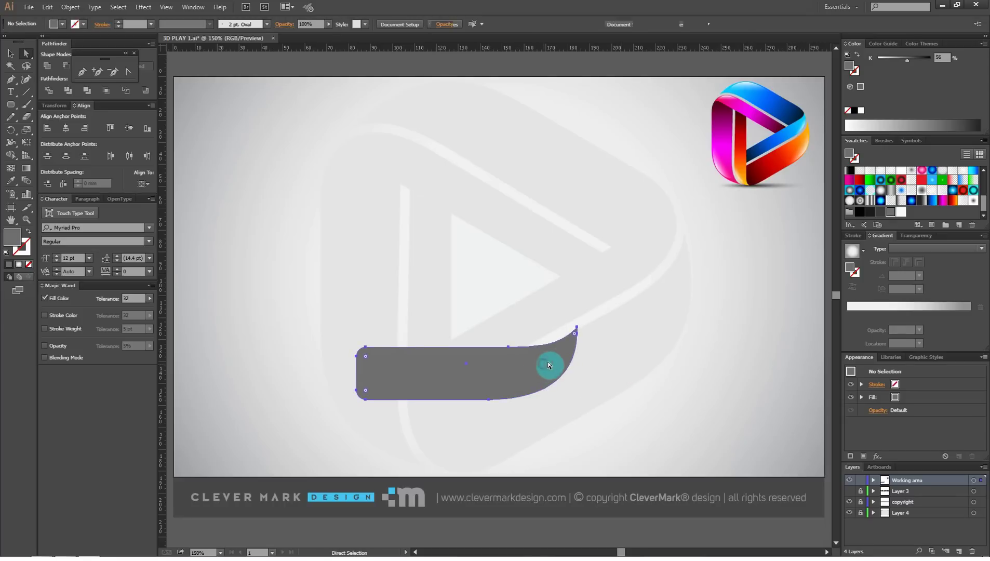
left_click(115, 74)
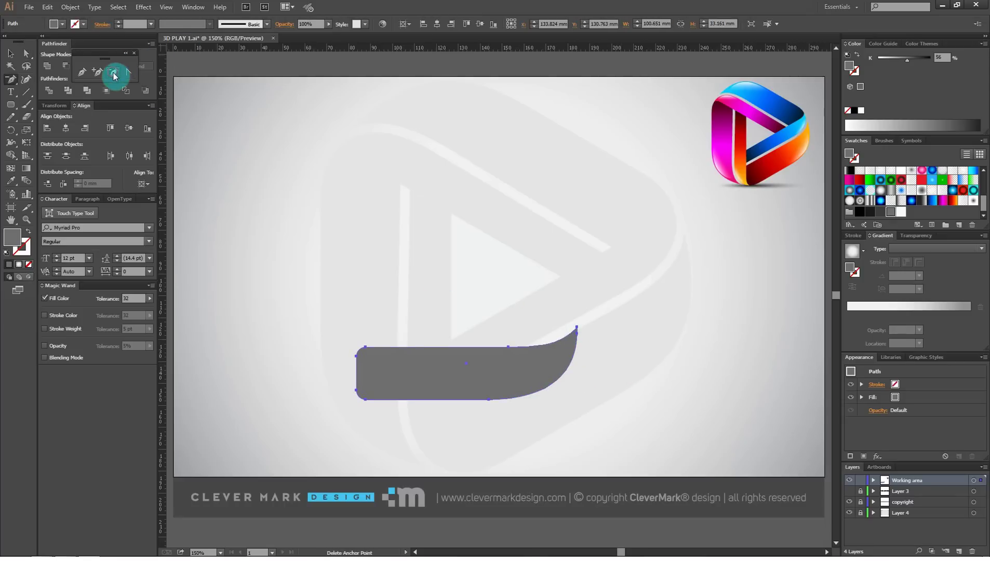
left_click(577, 333)
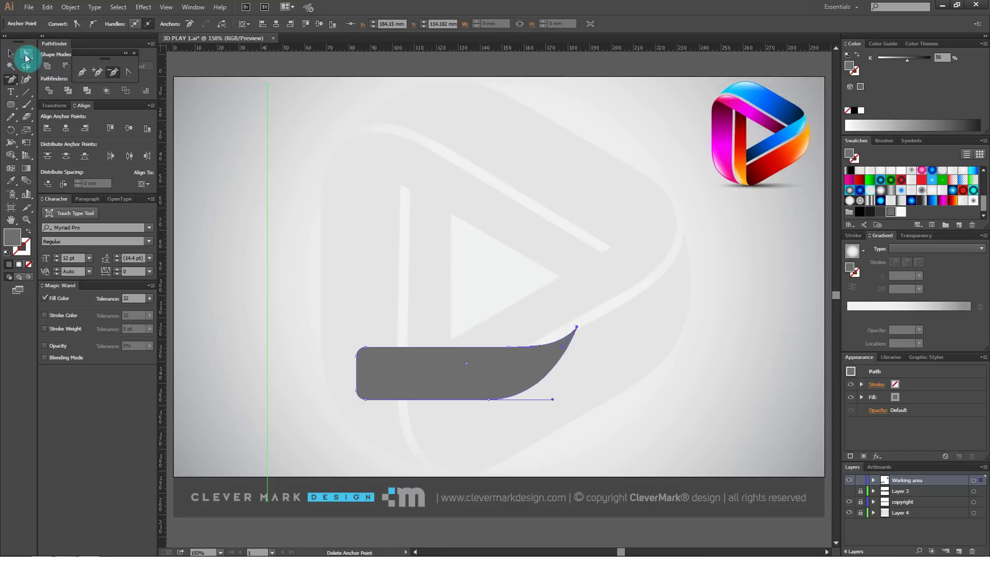
left_click(129, 71)
left_click_drag(577, 327, 586, 343)
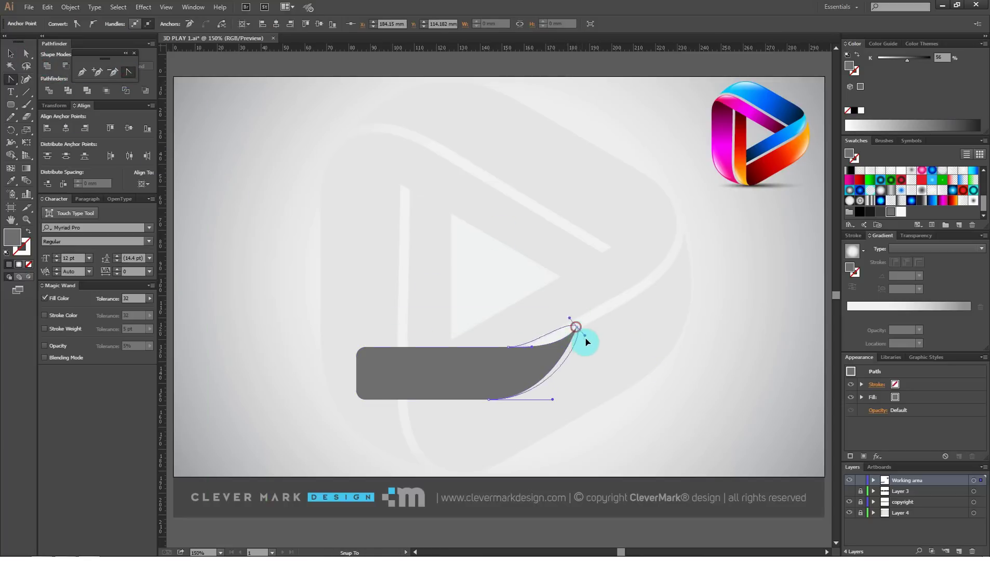
- Re-sharpen the tip and adjust its direction handles to refine the upswept curve
left_click(27, 58)
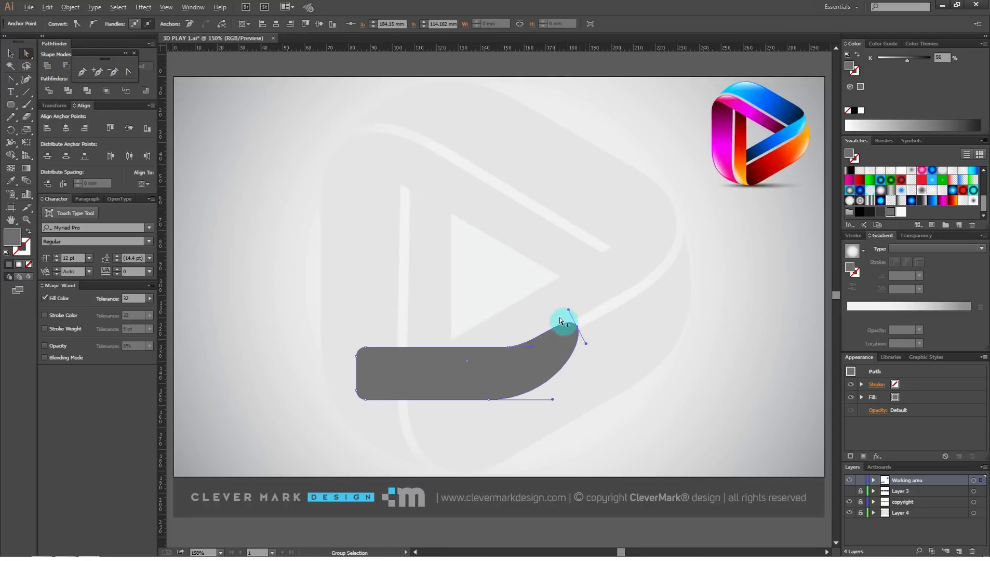
left_click(568, 341)
mouse_move(569, 347)
left_mouse_down()
mouse_move(590, 349)
mouse_move(573, 362)
left_mouse_up()
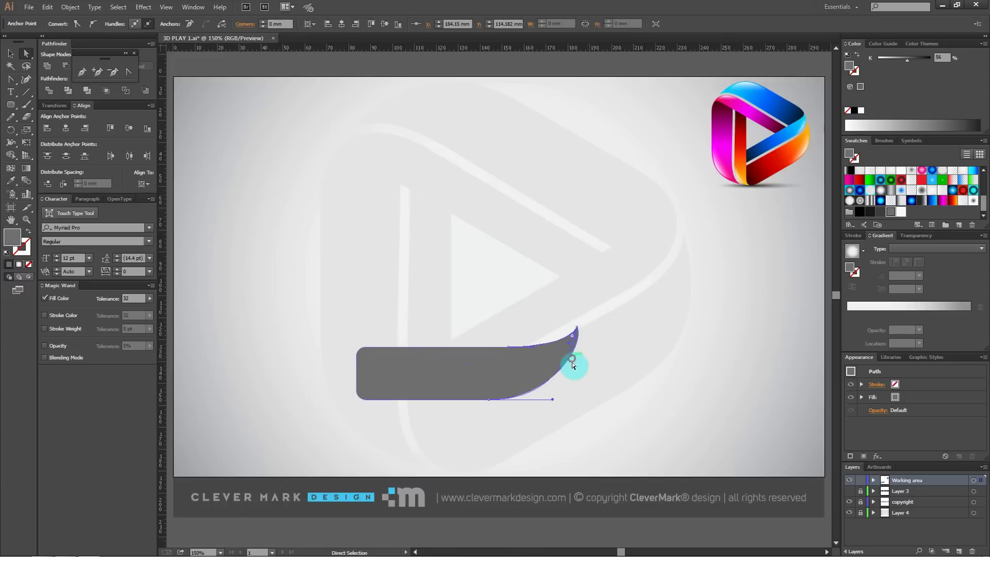
left_click_drag(552, 400, 542, 399)
left_click_drag(571, 356, 575, 357)
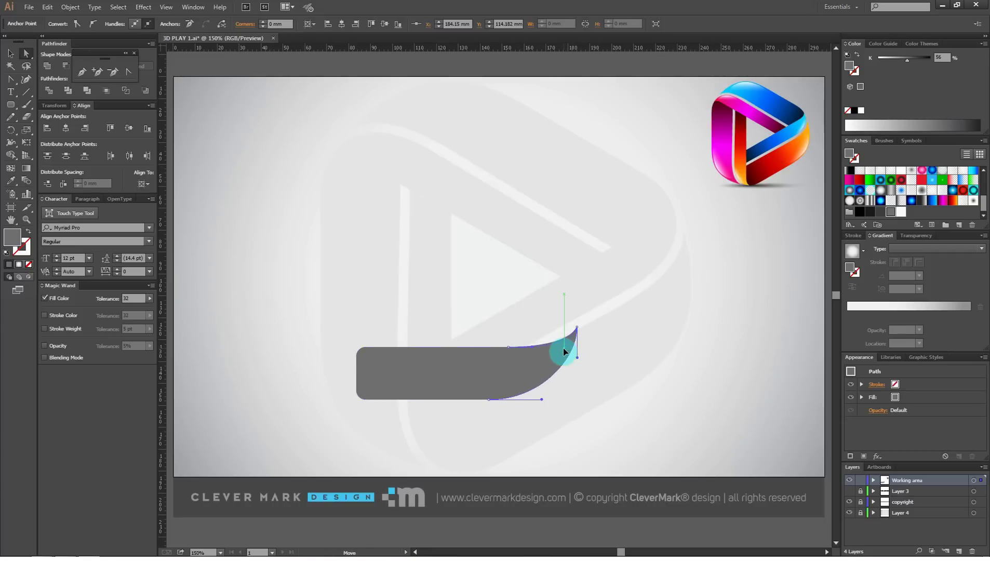
left_click(556, 292)
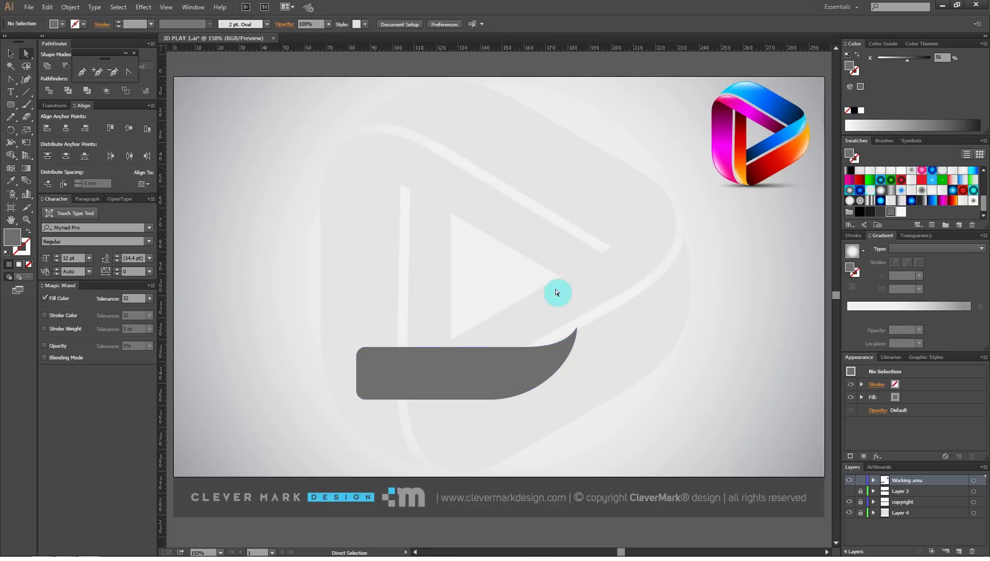
- Round the bar's left-end corners with the corner widget
left_click(549, 371)
left_click(489, 400)
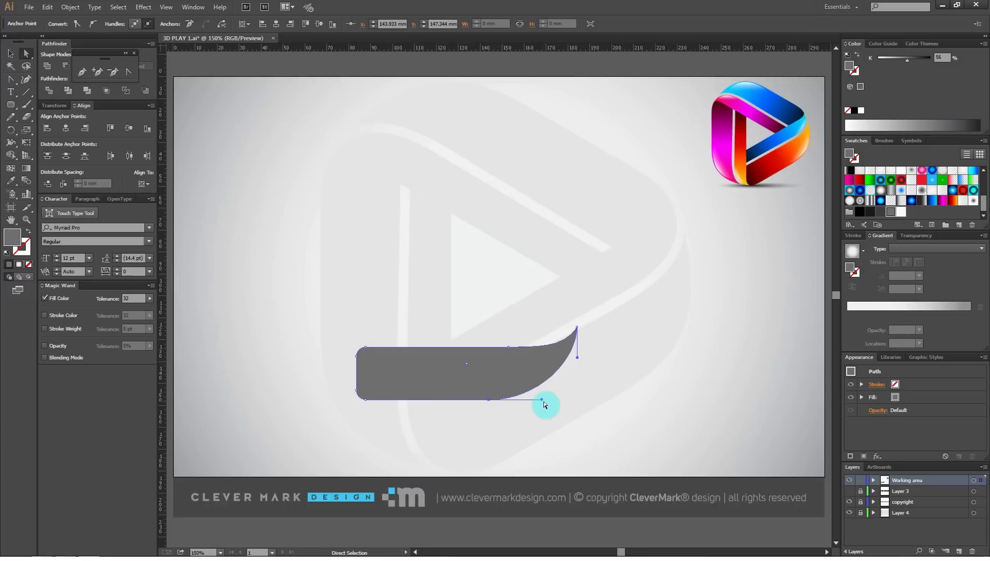
left_click(445, 373)
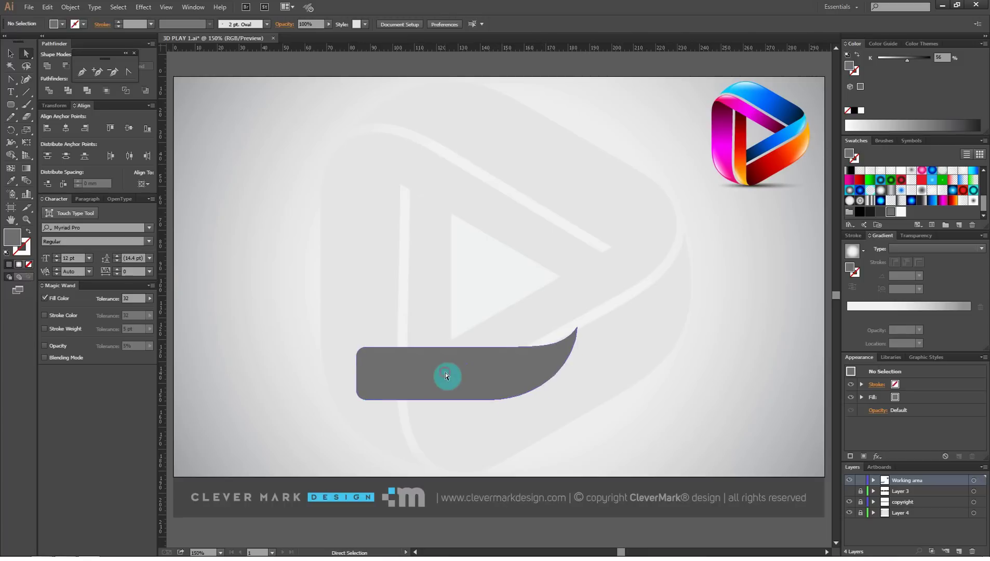
left_click_drag(368, 392, 405, 365)
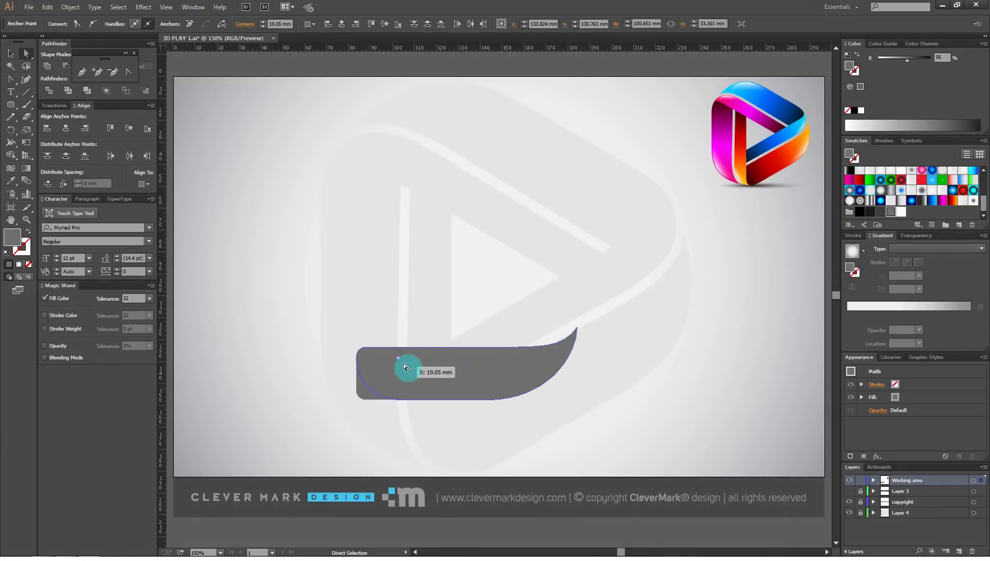
left_click_drag(405, 366, 352, 355)
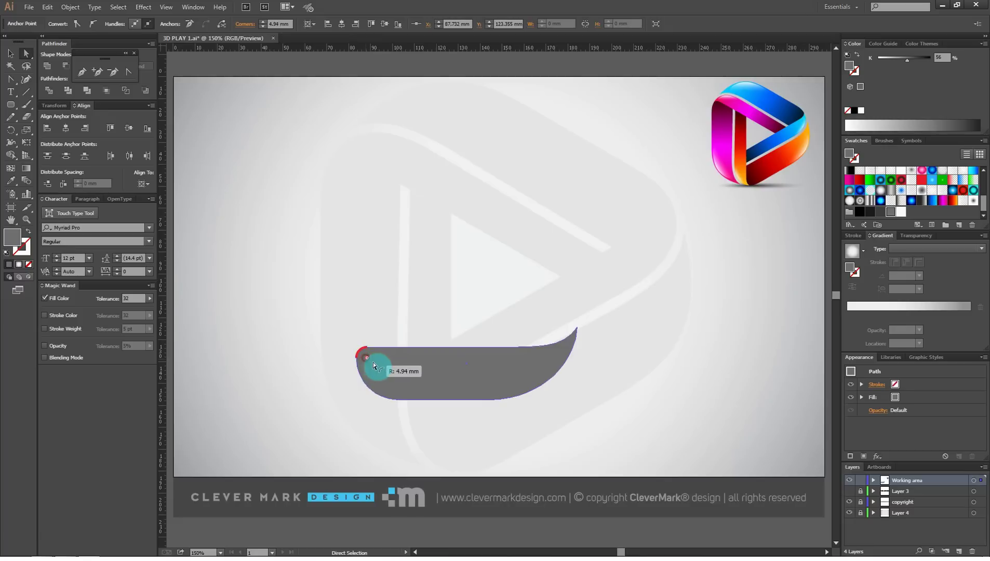
left_click(333, 340)
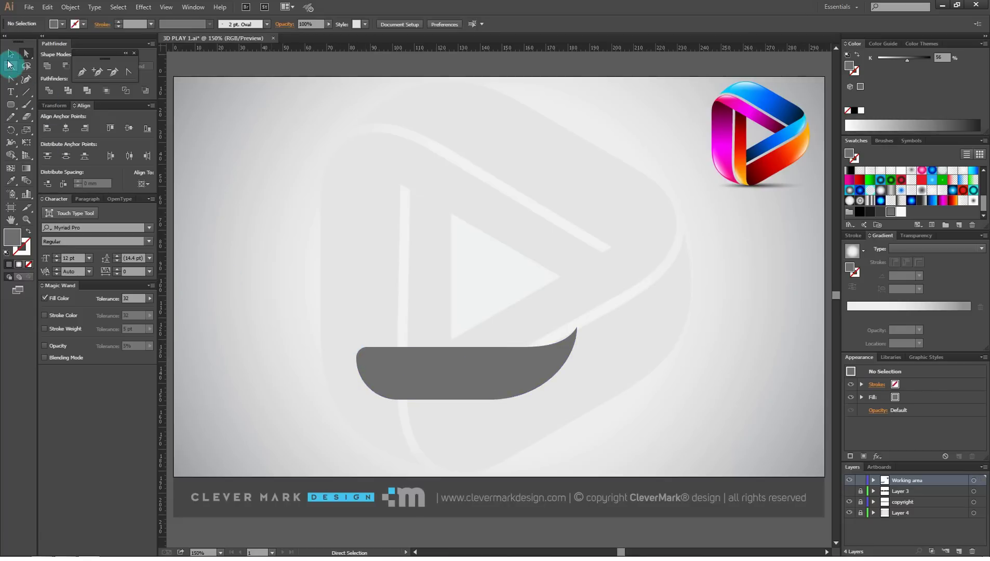
- Duplicate the grey strip straight upward and scale the copy shorter and thinner
left_click(480, 376)
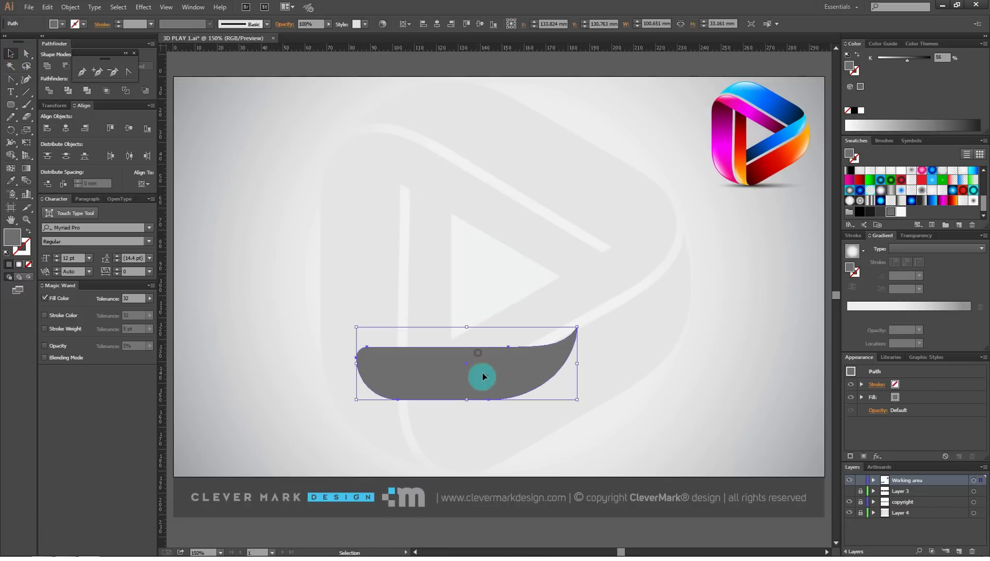
left_click_drag(479, 375, 480, 256)
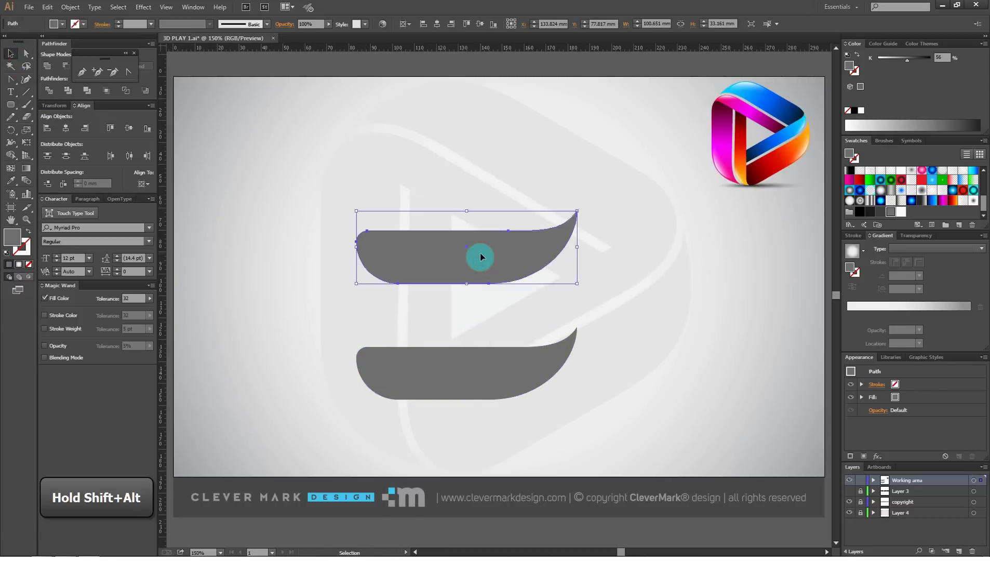
left_click_drag(356, 211, 440, 183)
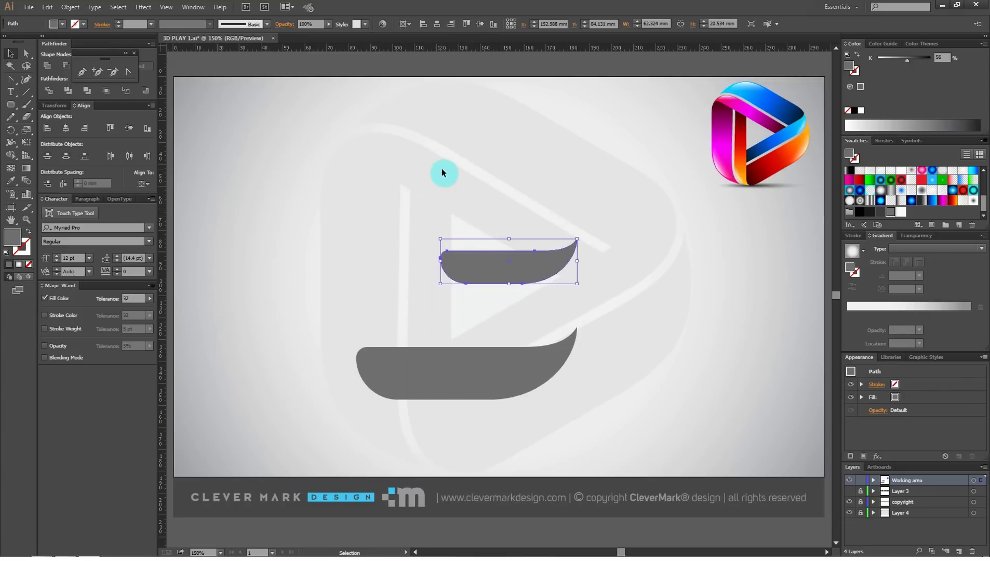
left_click_drag(439, 239, 463, 237)
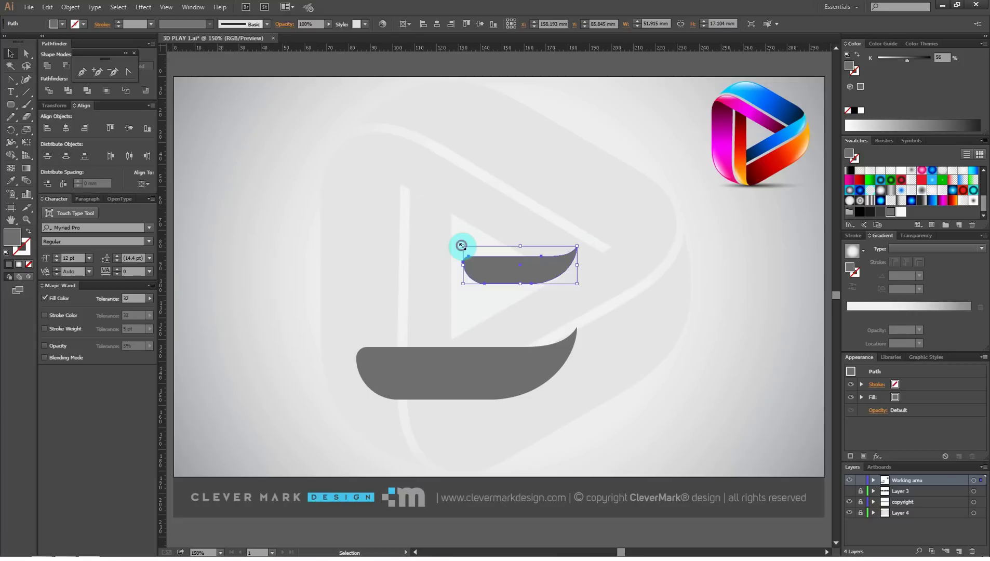
left_click_drag(461, 245, 463, 244)
- Stretch the copy's lower-left end leftward and fill it dark grey
left_click(23, 57)
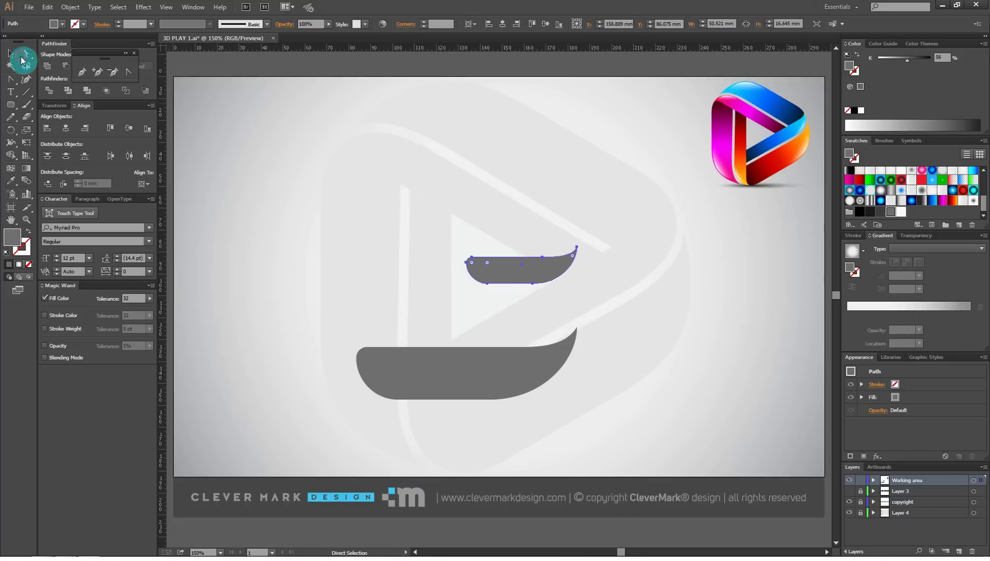
mouse_move(460, 258)
left_mouse_down()
mouse_move(497, 294)
mouse_move(389, 280)
left_mouse_up()
left_click(10, 53)
left_click(429, 270)
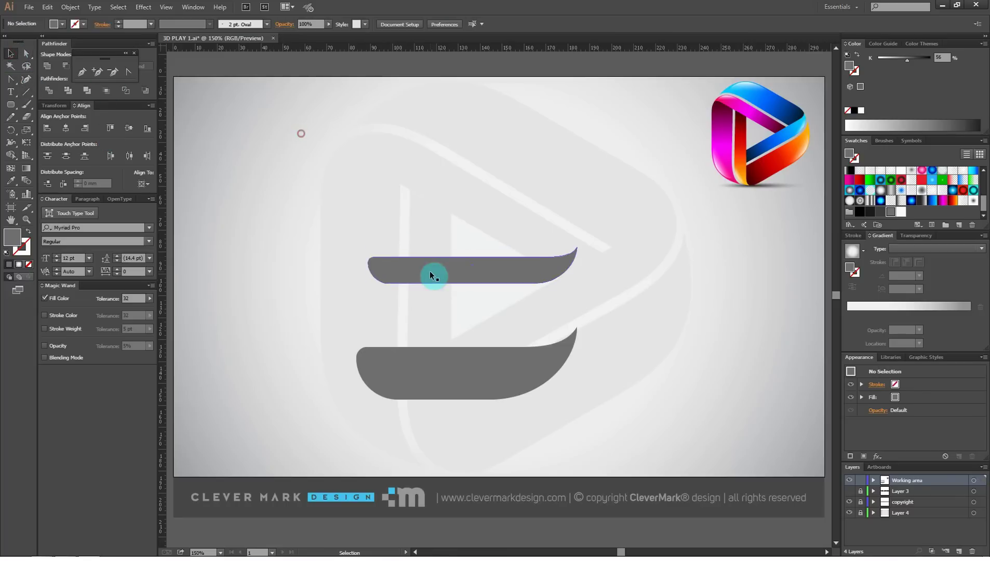
left_click(879, 211)
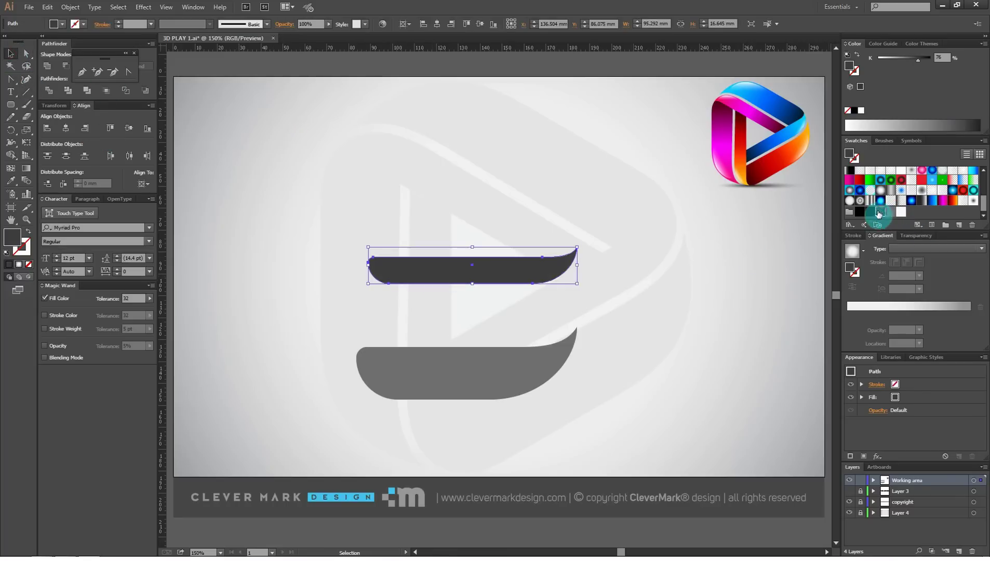
- Rotate the dark strip 60° and seat its lower end on the grey strip's left end
right_click(488, 282)
mouse_move(518, 415)
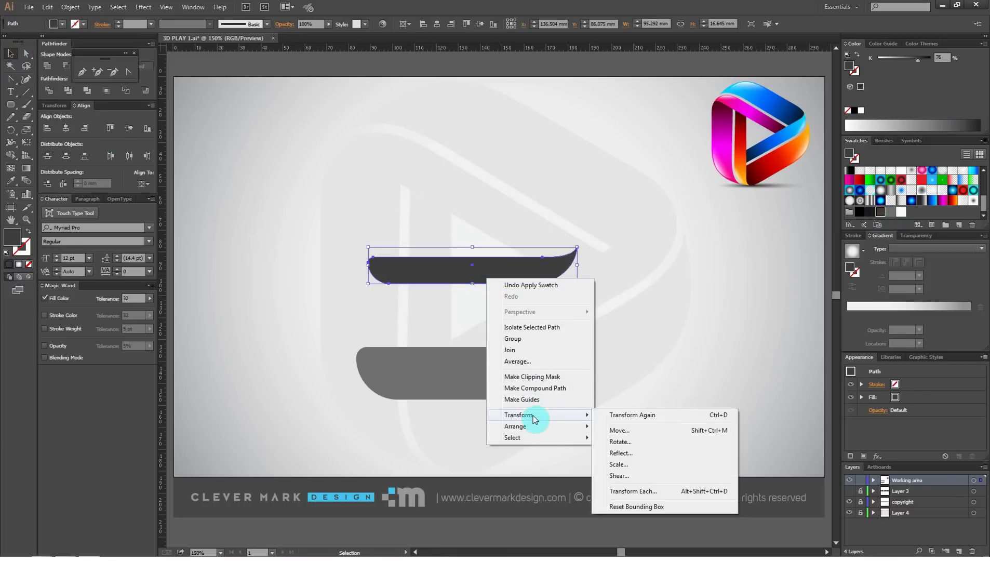
left_click(636, 442)
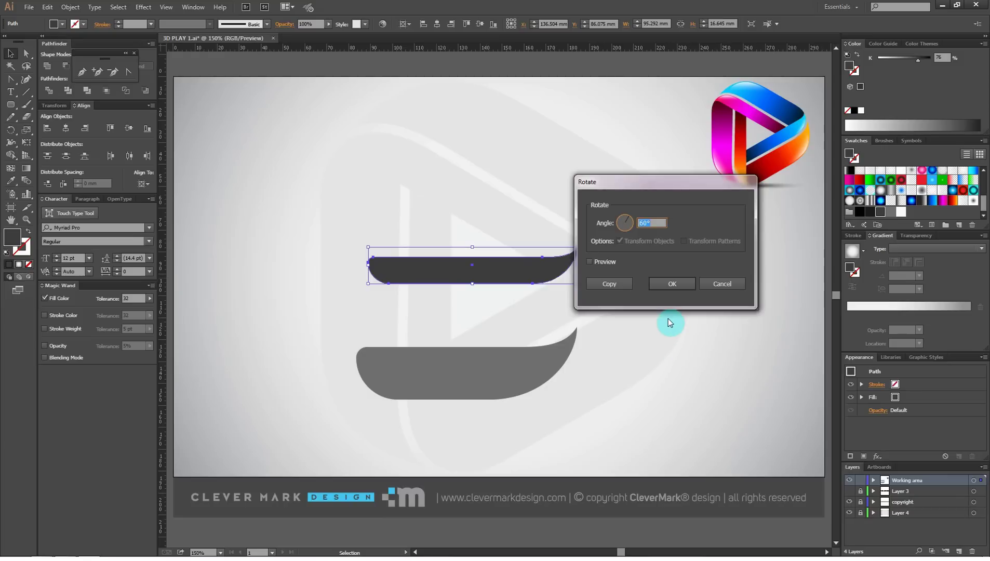
left_click(649, 222)
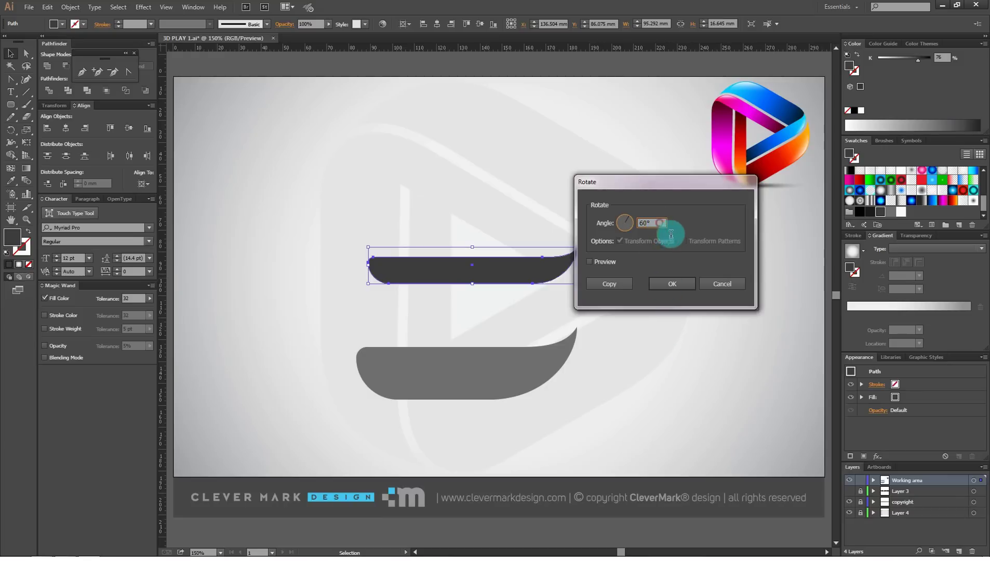
left_click(672, 284)
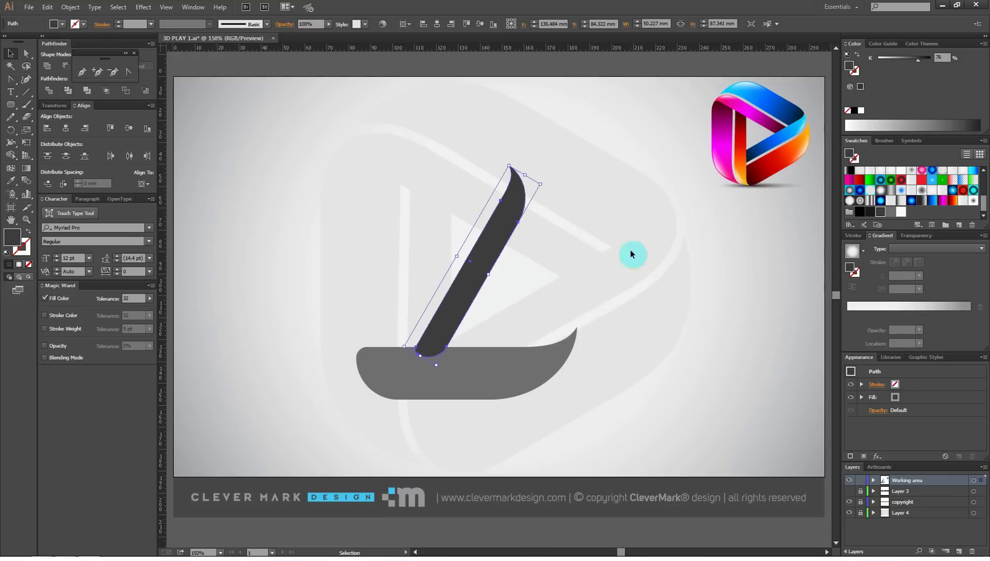
left_click_drag(504, 164, 431, 342)
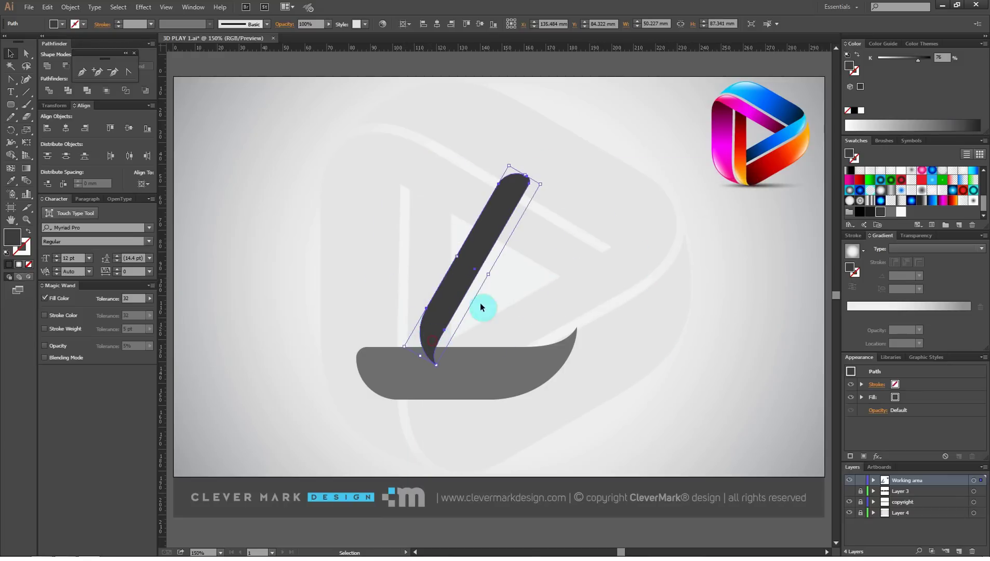
left_click_drag(445, 302, 388, 326)
left_click(495, 288)
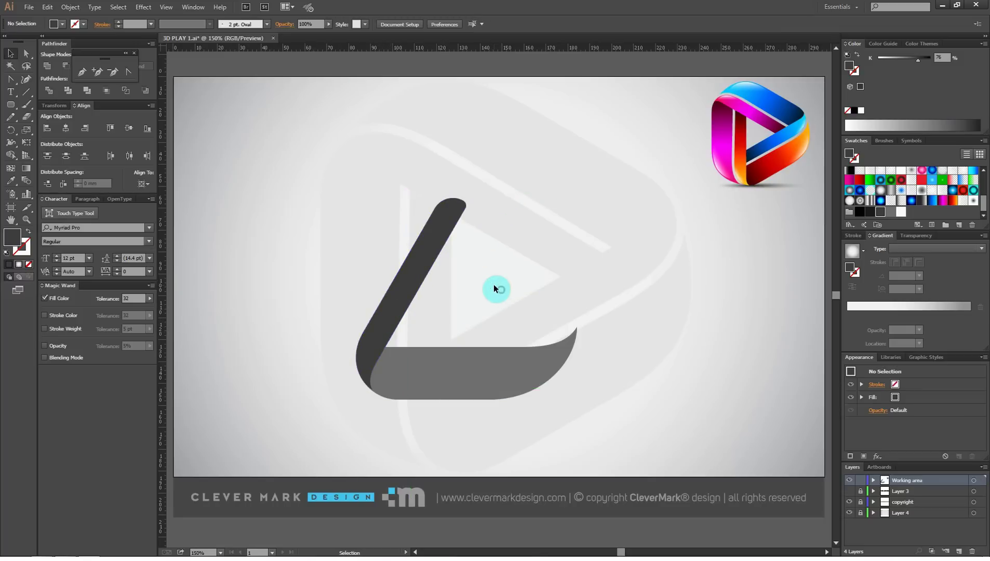
- Make two 120° rotated copies of the grey-and-dark strip pair
left_click_drag(340, 264, 543, 414)
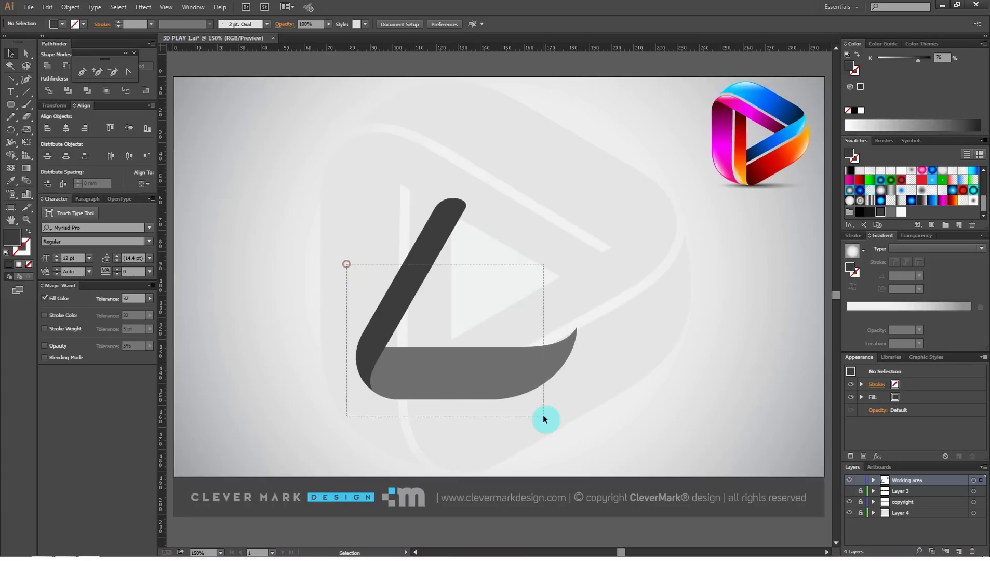
right_click(488, 362)
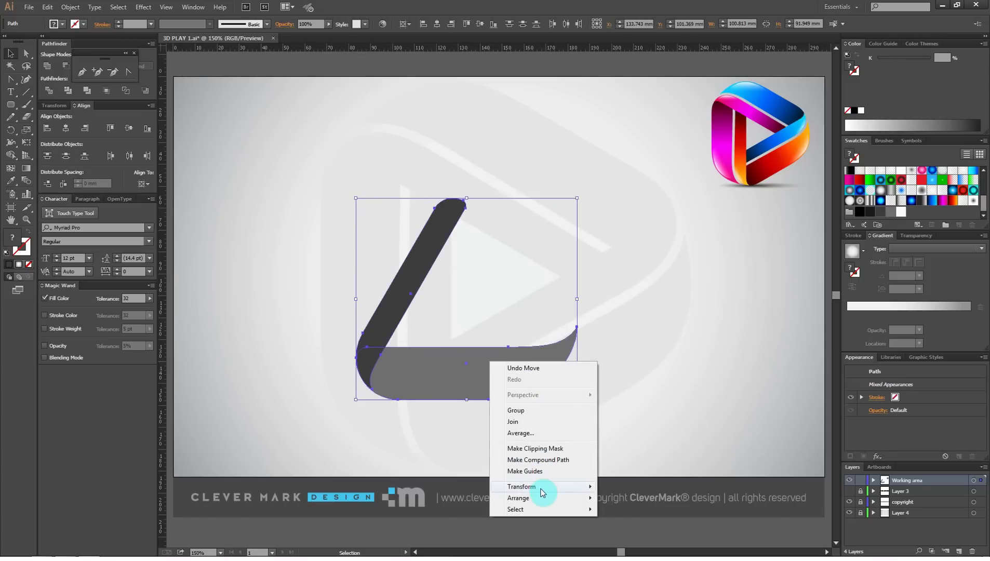
left_click(635, 423)
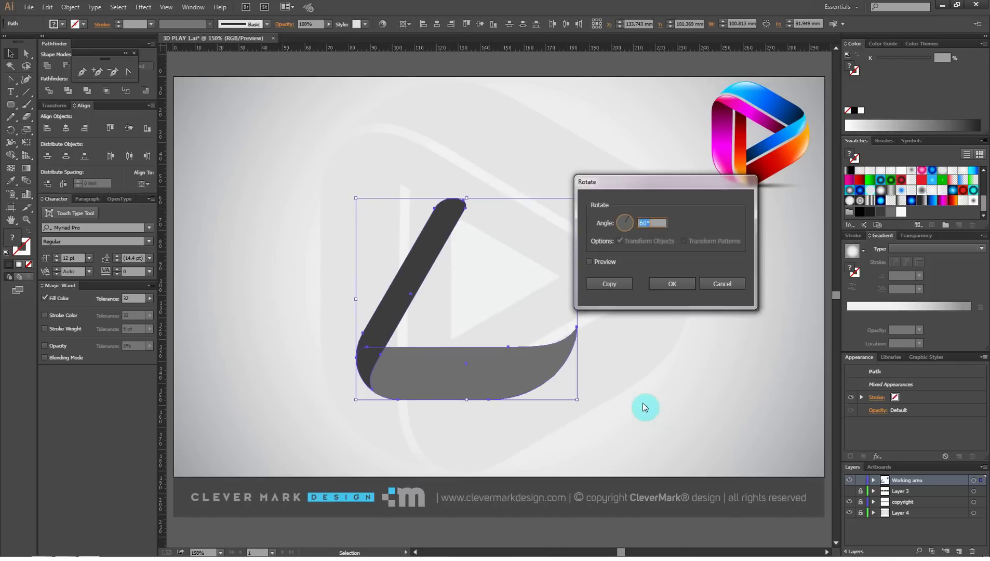
type("120")
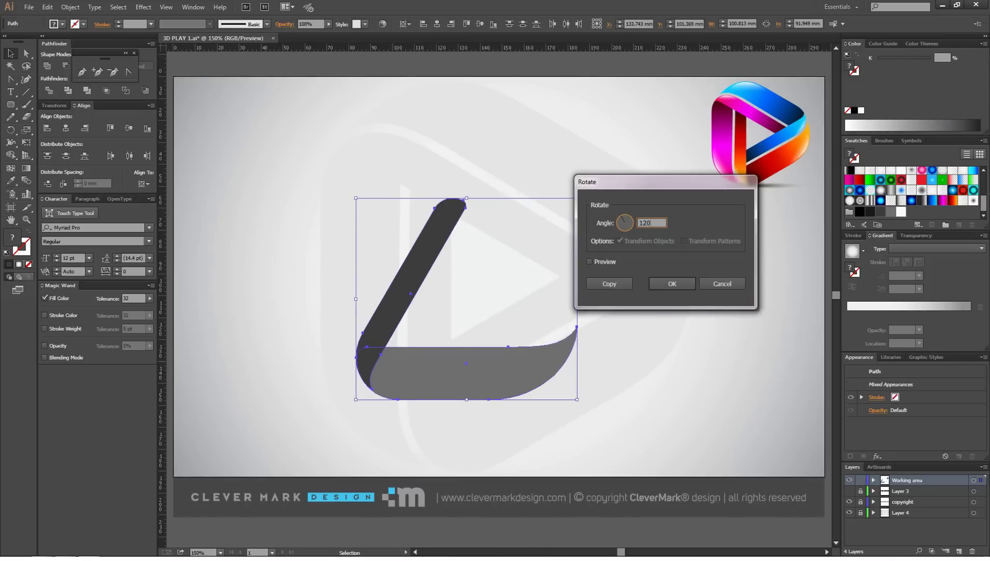
left_click(616, 285)
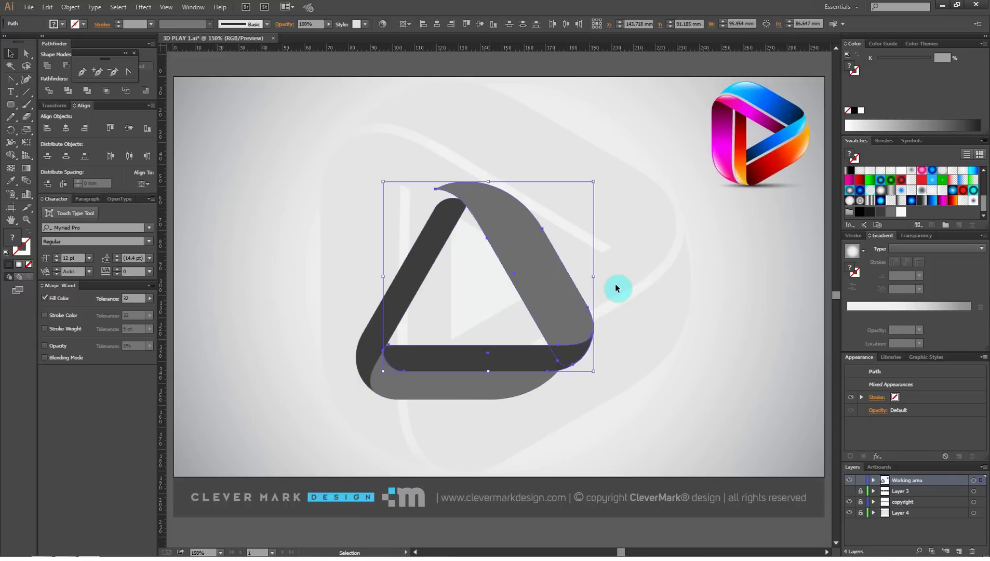
key("ctrl+d")
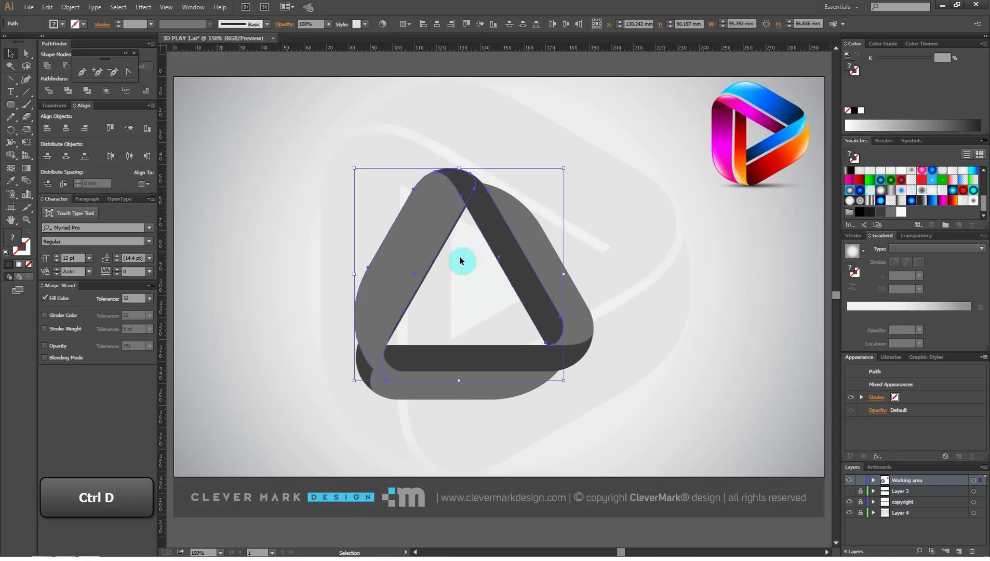
- Drag and arrow-nudge the rotated pairs so the strips interlock into a triangle
left_click_drag(384, 263, 354, 258)
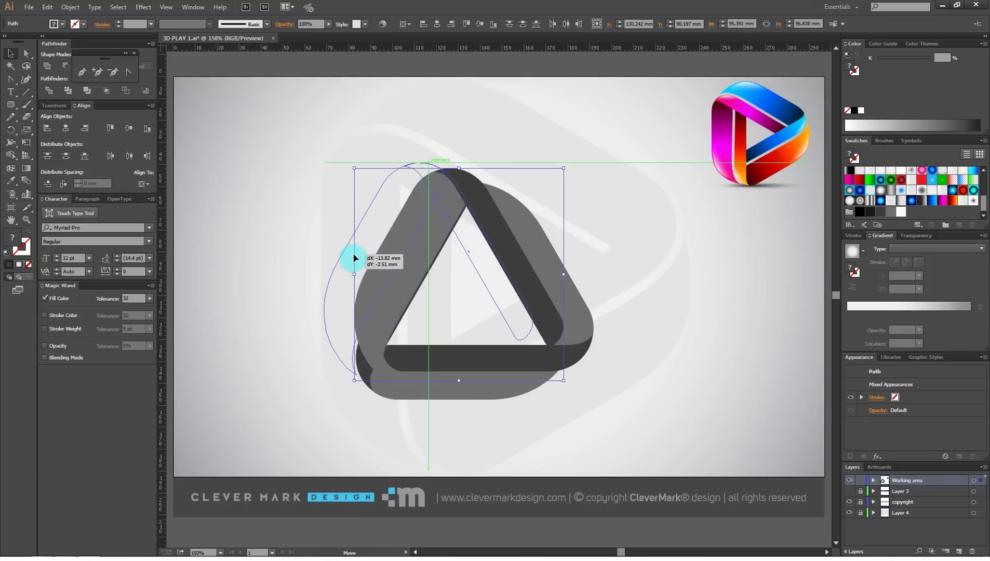
mouse_move(502, 342)
left_mouse_down()
mouse_move(528, 309)
mouse_move(514, 328)
left_mouse_up()
key("Up")
key("Right")
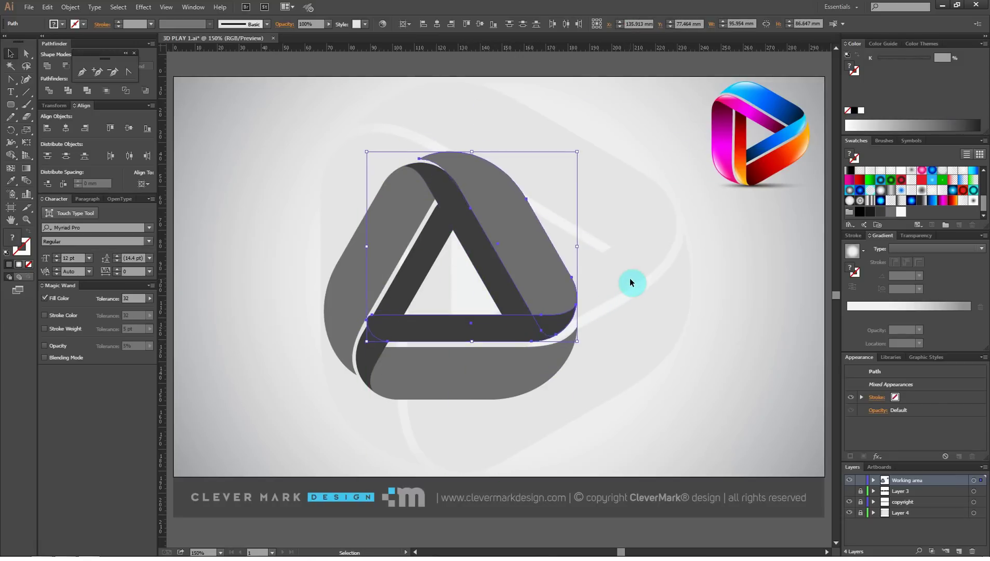
left_click(627, 309)
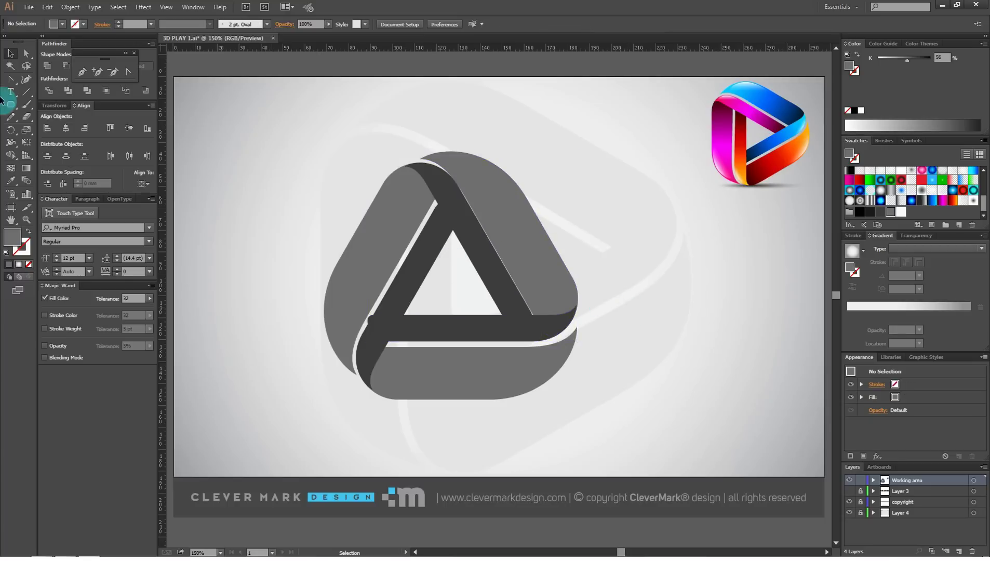
- Raise the bottom band's right tip about 3 mm so it tucks under the right side
left_click(27, 53)
left_click(527, 359)
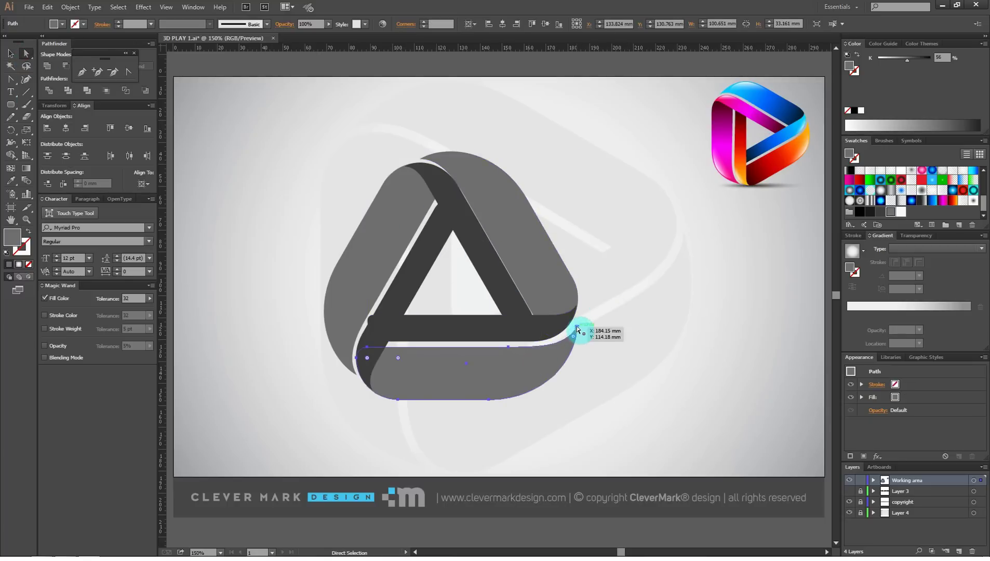
left_click_drag(578, 328, 566, 351)
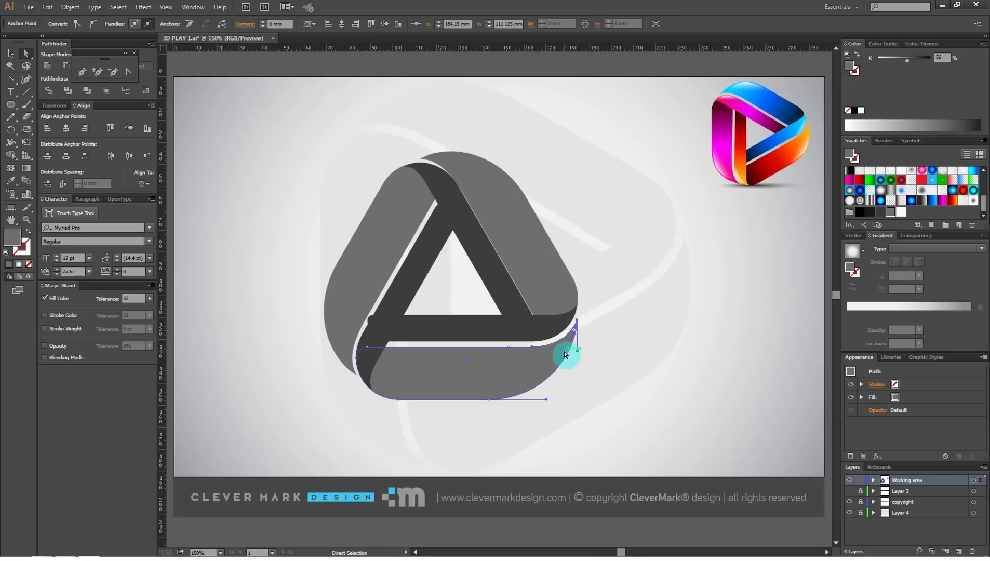
left_click(582, 351)
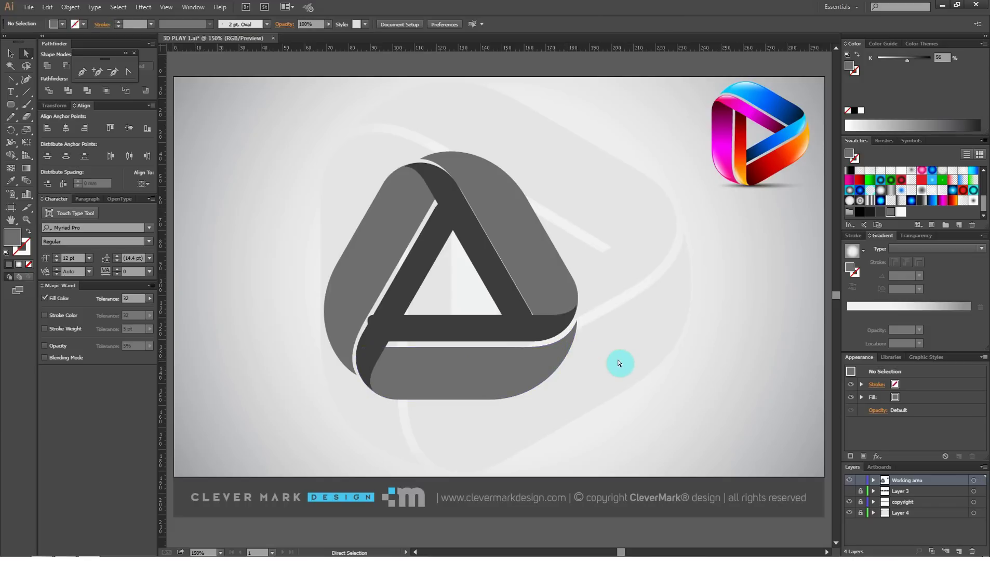
- Nudge the right dark strip and left grey shape one step left and down
left_click(11, 53)
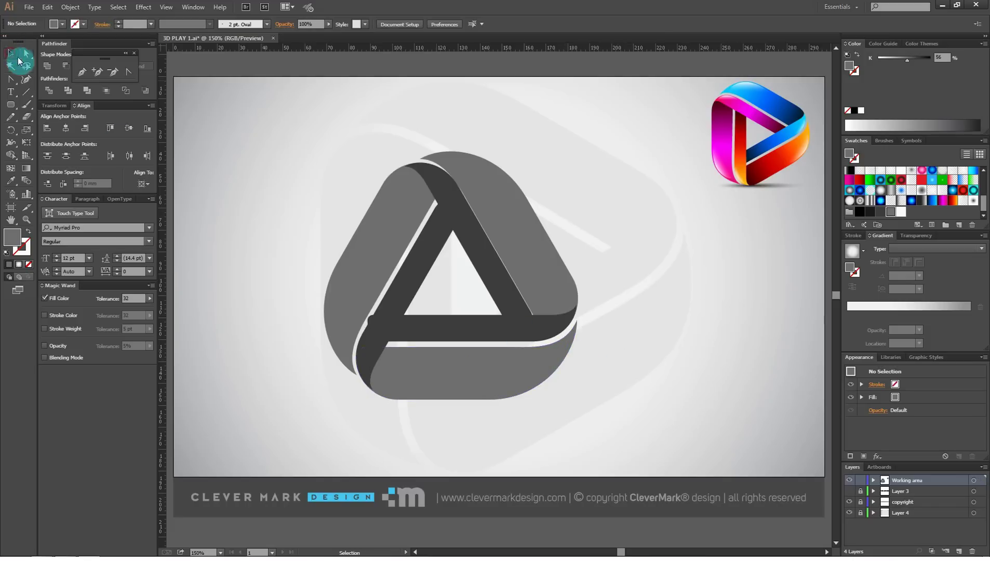
left_click(469, 237)
left_click(386, 228, "shift")
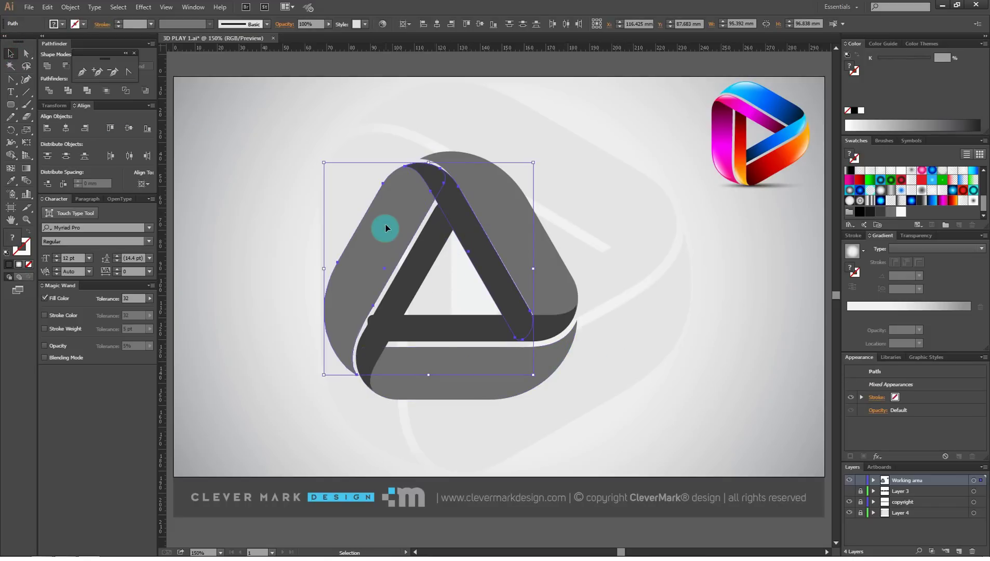
key("Left")
key("Left")
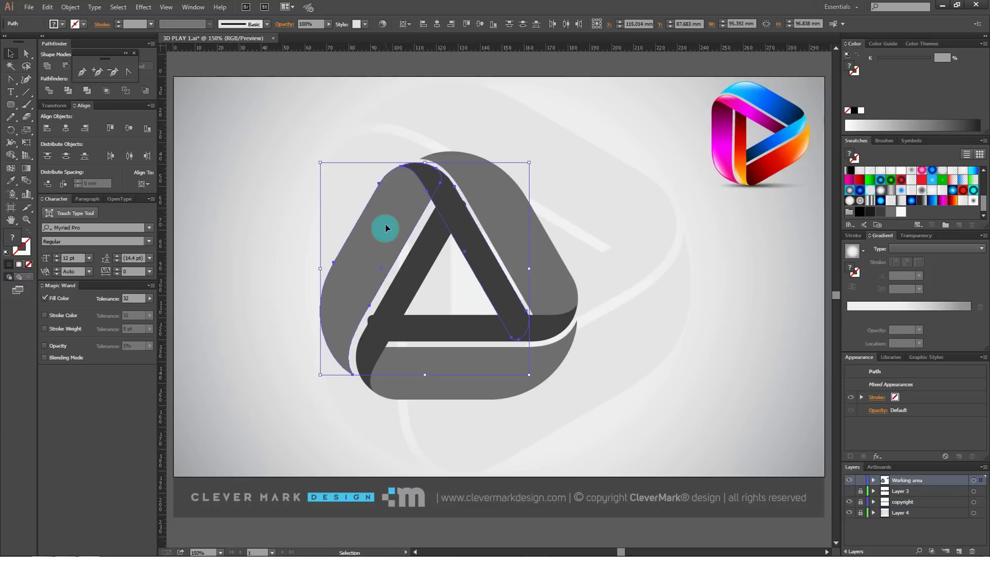
key("Down")
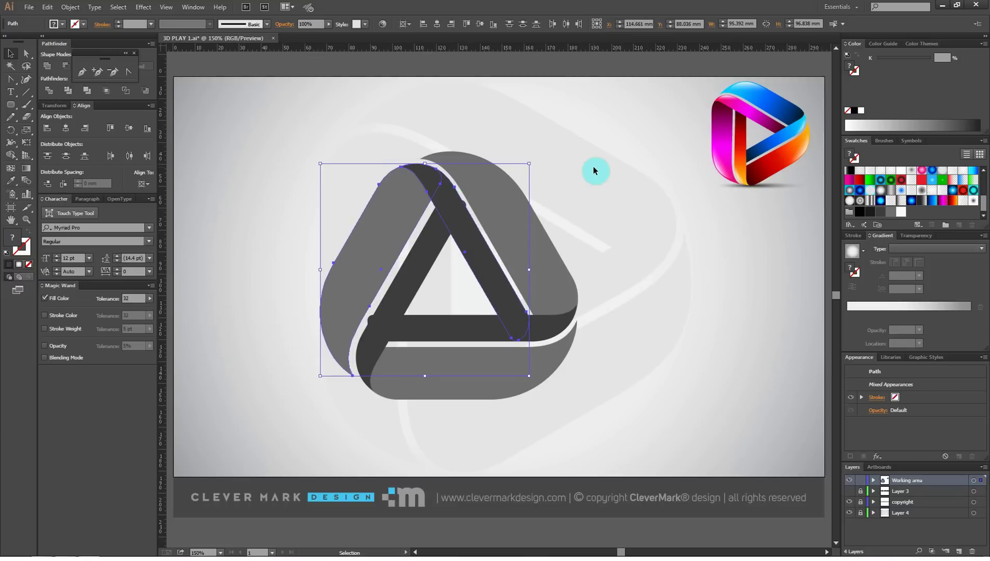
- Trim the overlapping dark bands with Pathfinder and ungroup the result
left_click(594, 170)
left_click(457, 235)
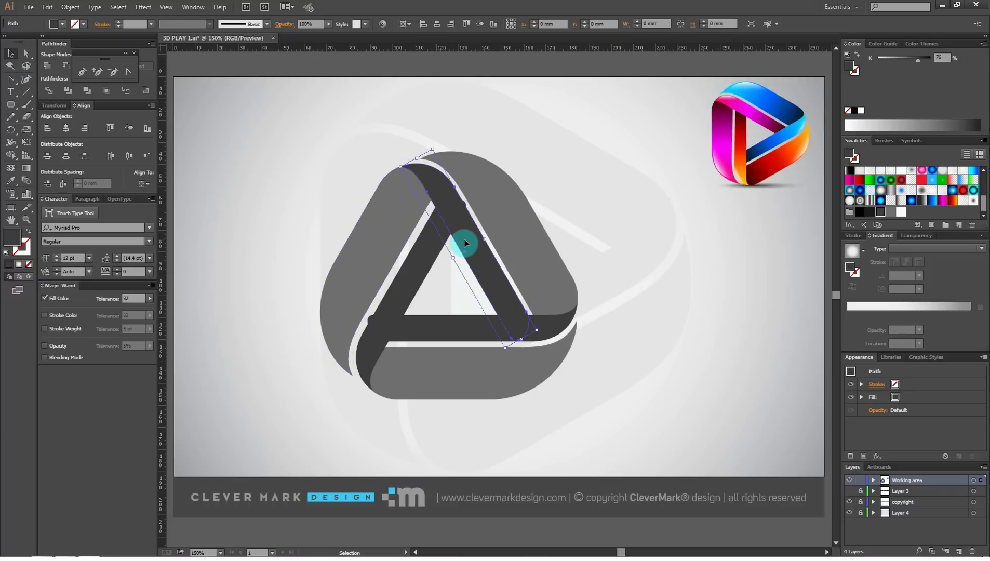
left_click(407, 262, "shift")
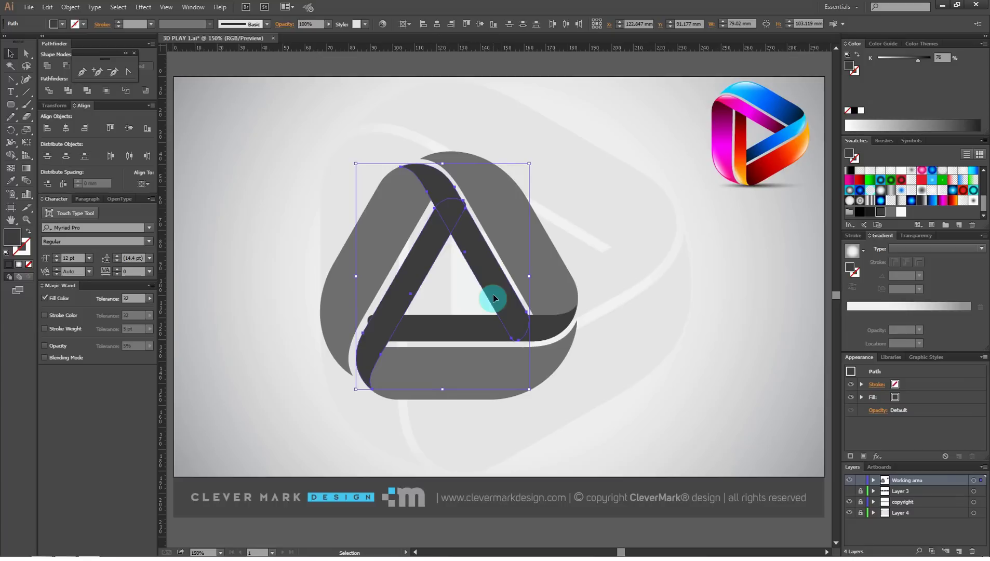
left_click(66, 91)
right_click(452, 266)
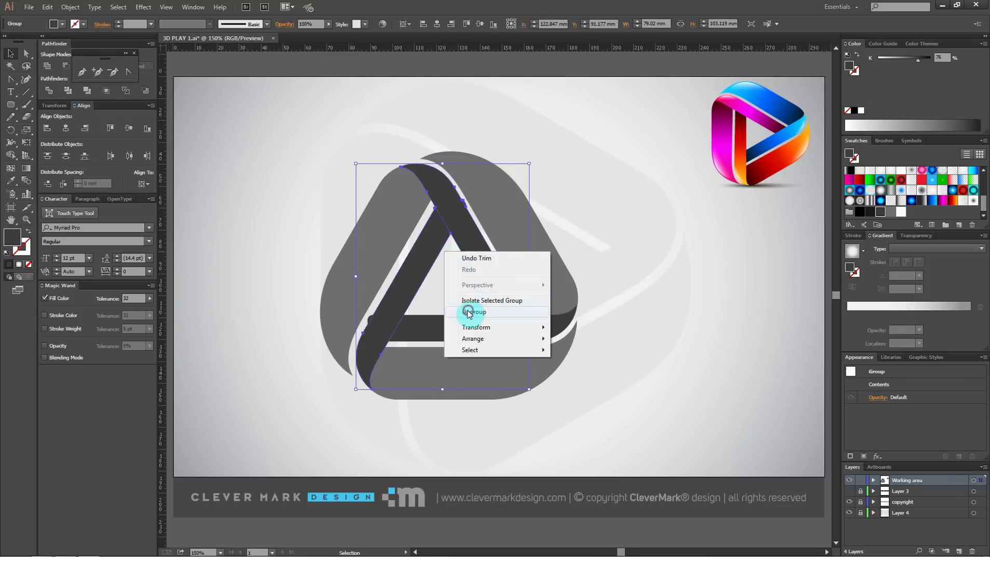
left_click(469, 313)
- Delete the extra band pieces, keeping the dark diagonal and grey bottom bands selected
left_click(419, 261)
key("Delete")
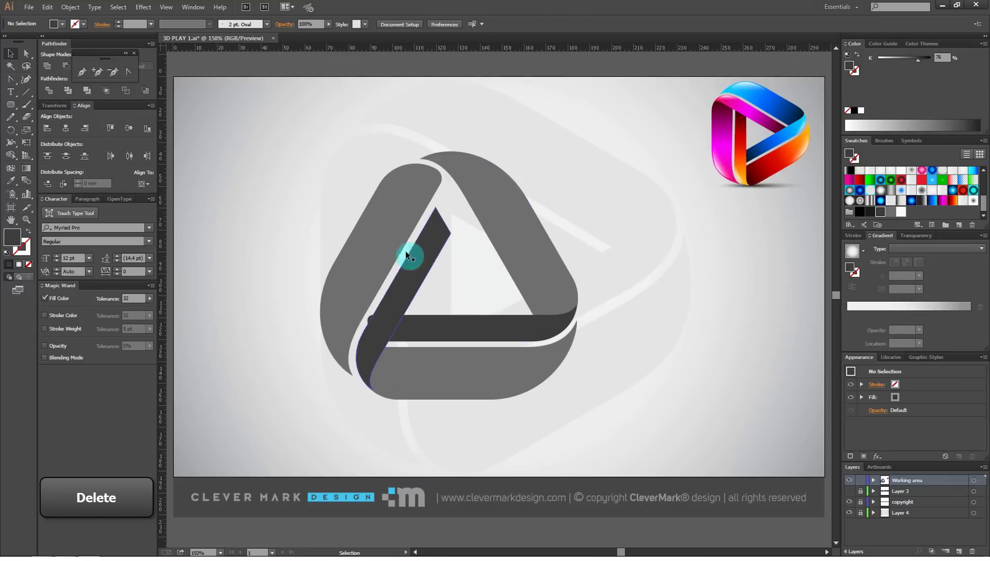
left_click(384, 236)
key("Delete")
left_click(512, 234)
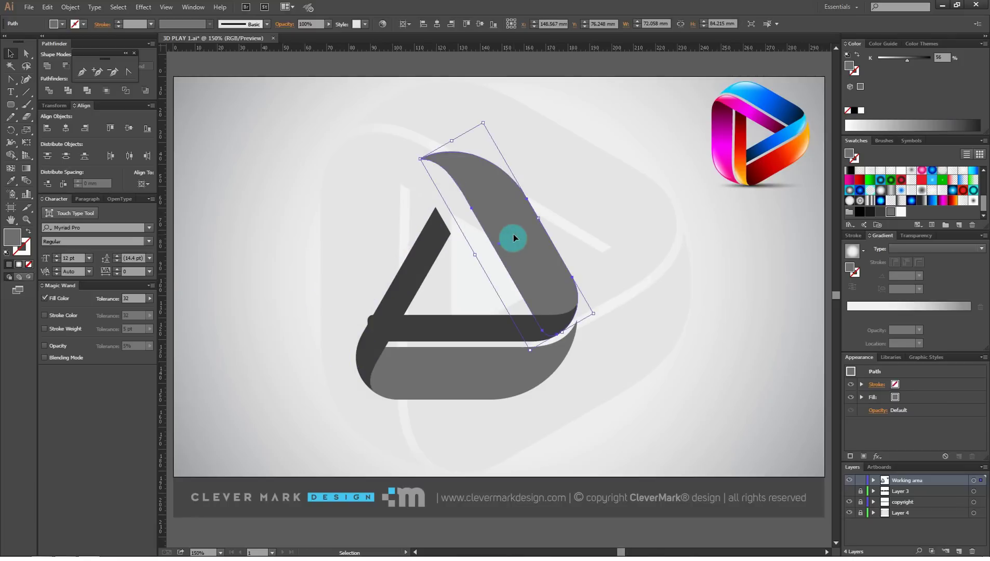
key("Delete")
left_click(468, 331)
key("Delete")
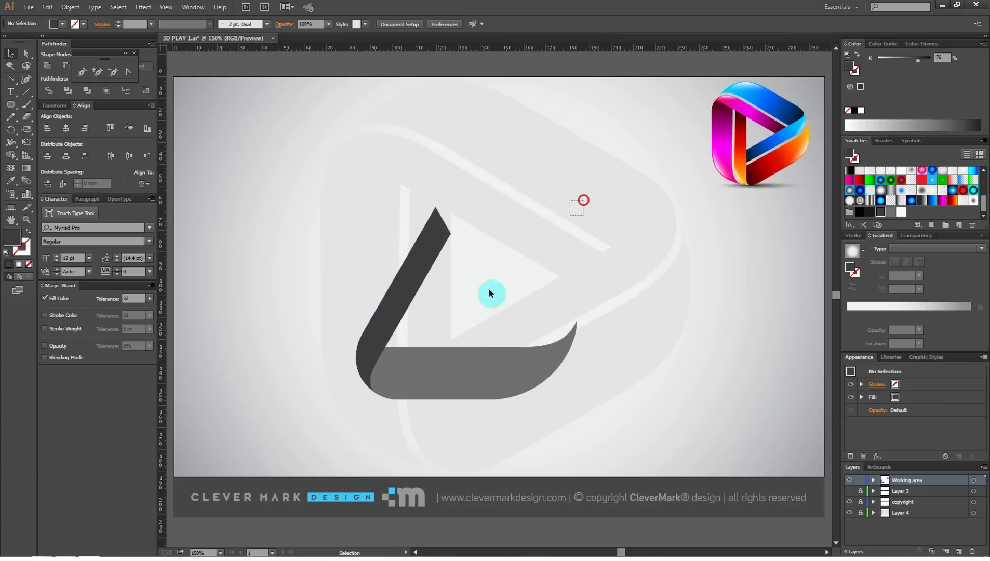
left_click_drag(583, 200, 295, 423)
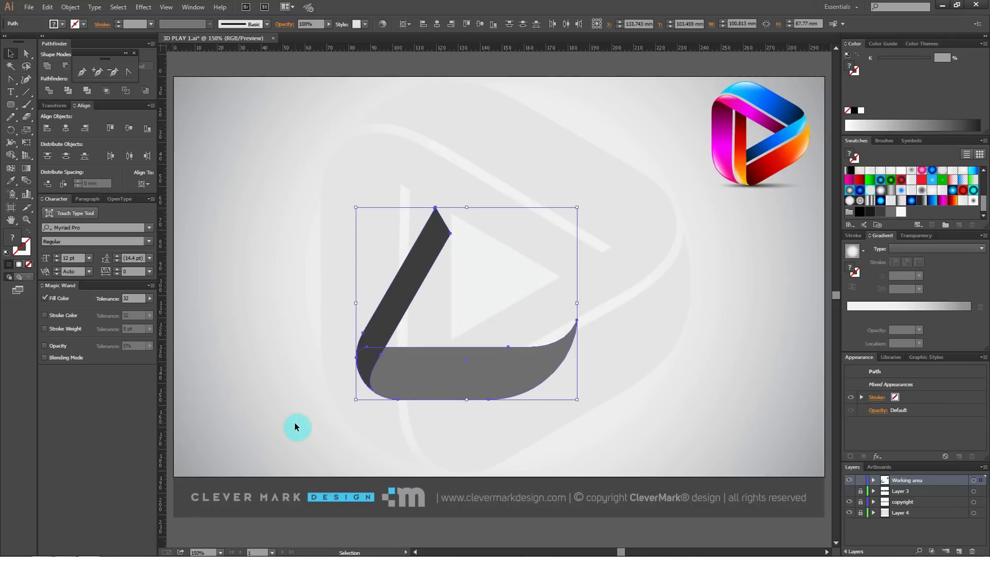
left_click(275, 350)
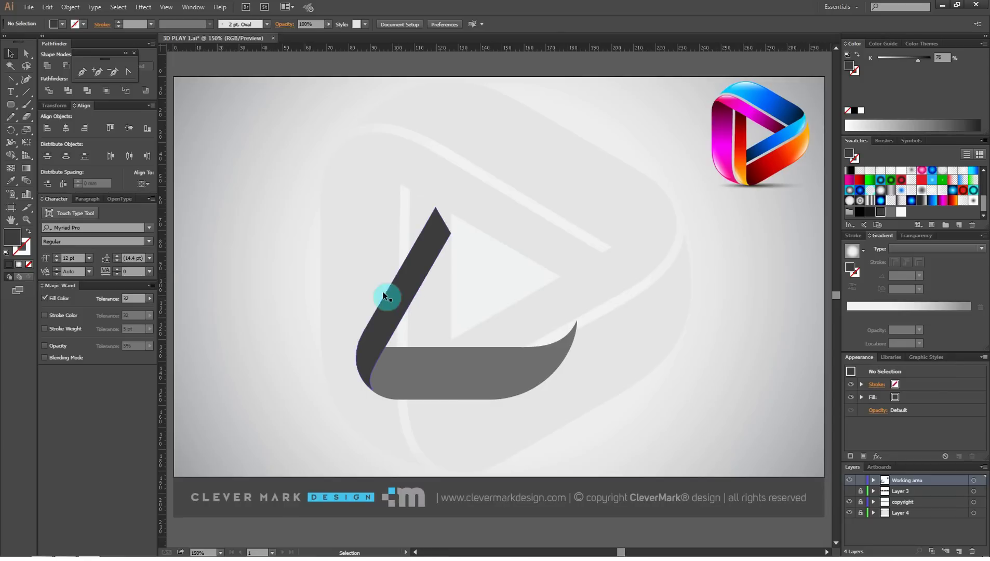
left_click_drag(331, 278, 579, 434)
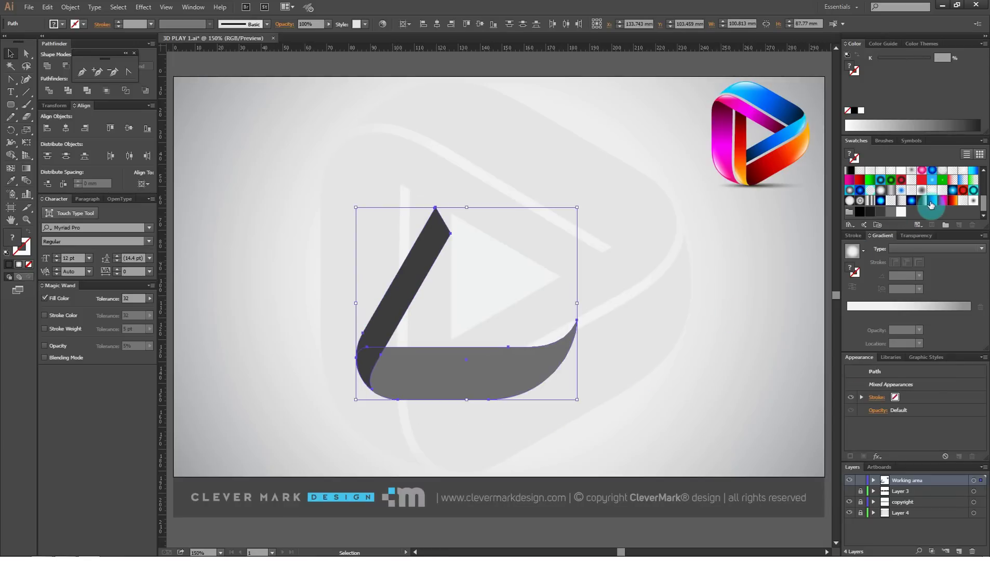
- Fill both ribbons with a blue gradient and run the diagonal's gradient along its length
left_click(933, 201)
left_click(527, 286)
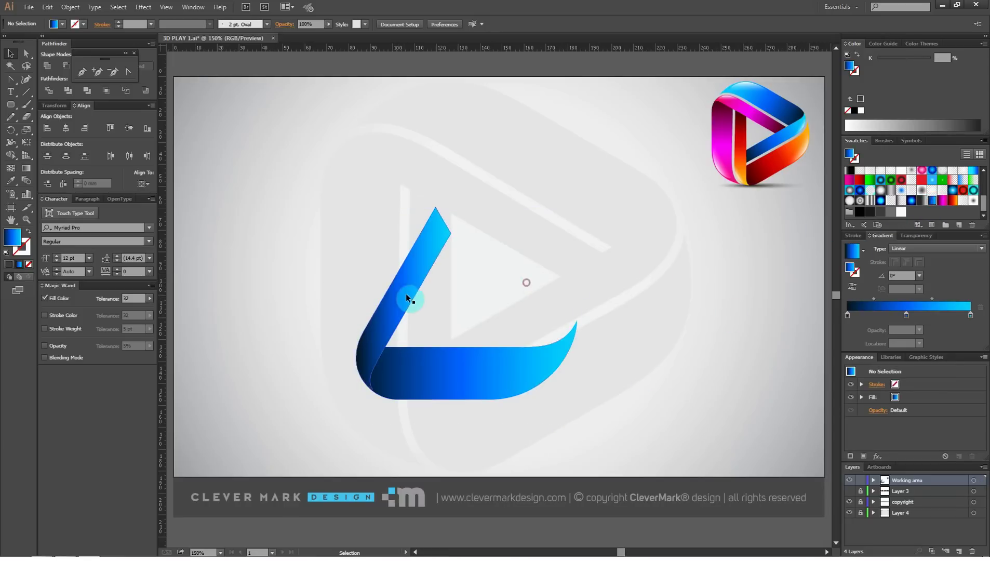
left_click(409, 298)
left_click(26, 168)
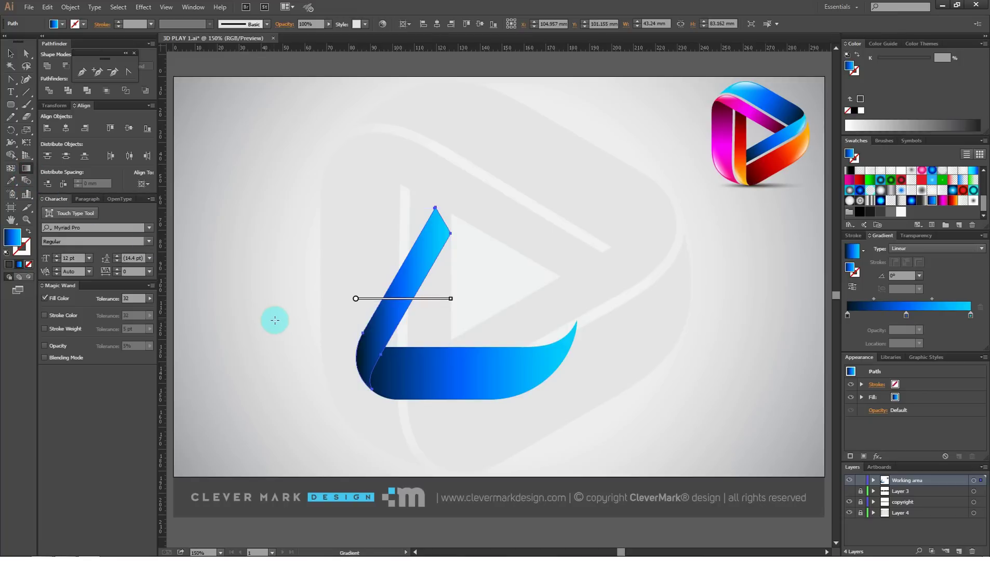
left_click_drag(358, 381, 450, 231)
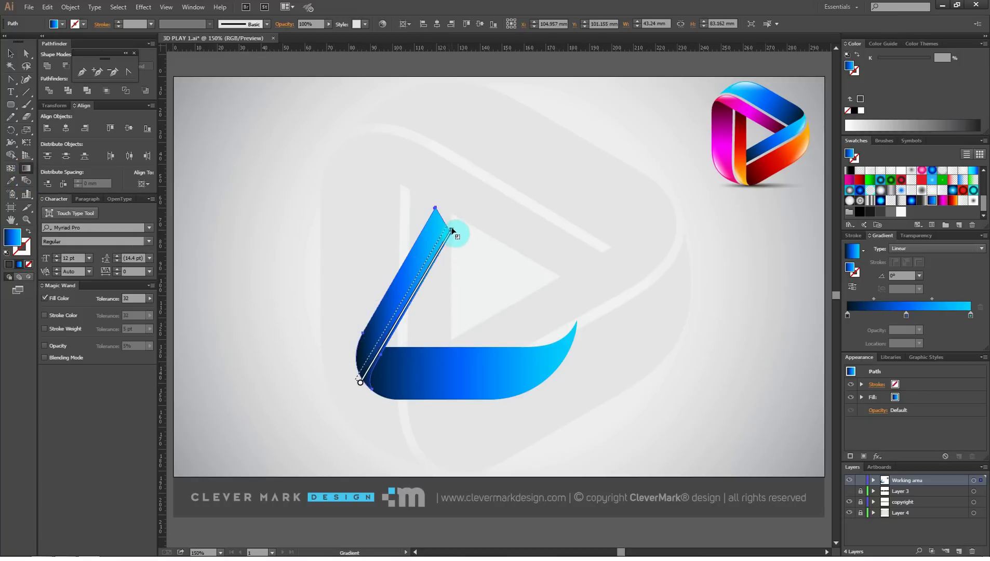
mouse_move(450, 231)
left_mouse_down()
mouse_move(447, 220)
mouse_move(341, 375)
left_mouse_up()
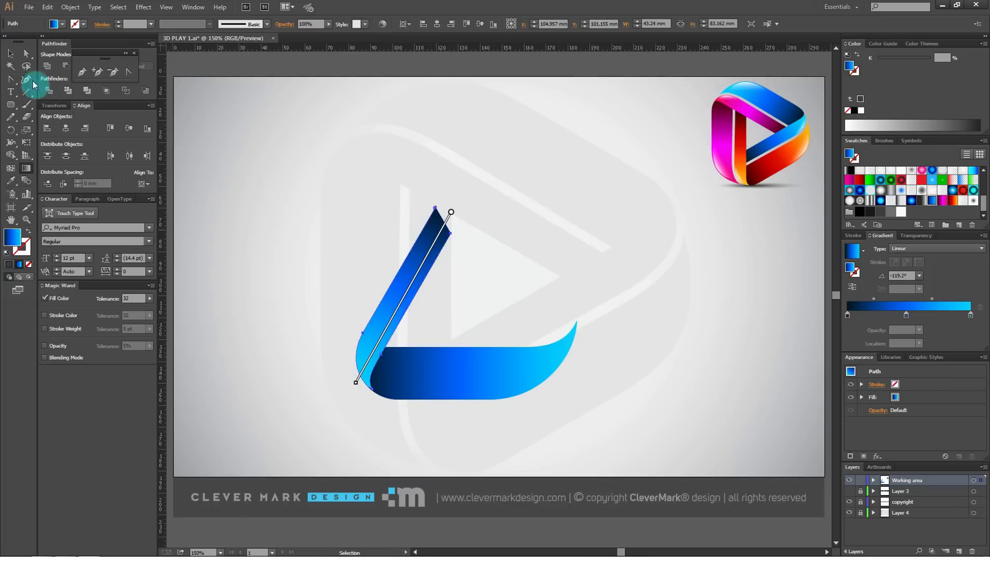
- Select the bottom ribbon to check its gradient, then deselect
left_click(10, 53)
left_click(576, 140)
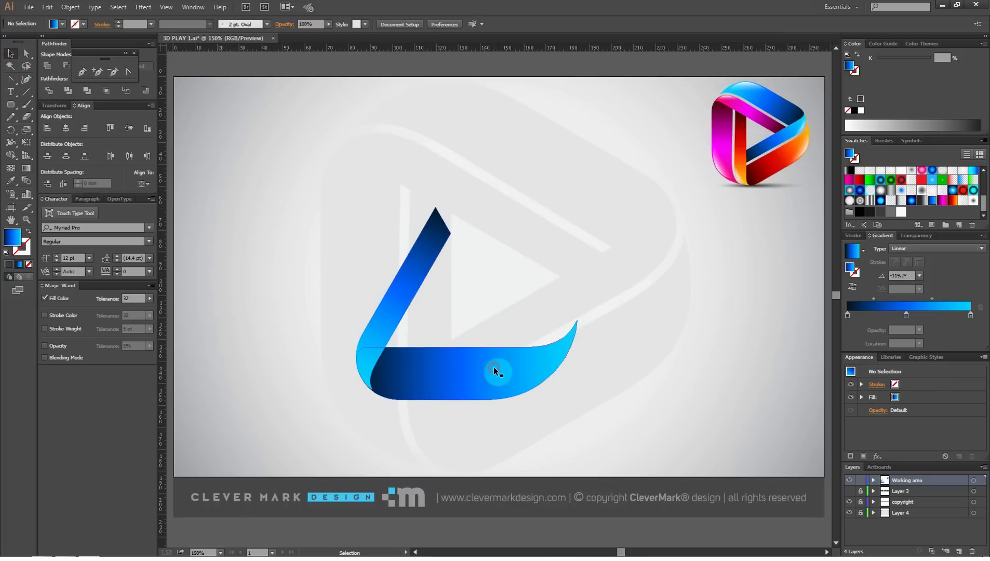
left_click(493, 366)
left_click(524, 280)
left_click(485, 363)
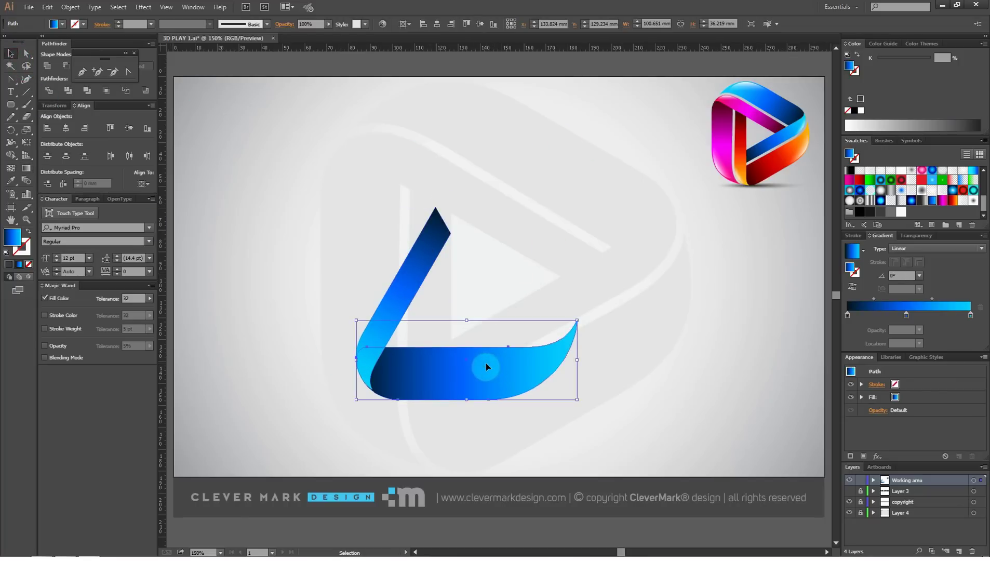
left_click(497, 282)
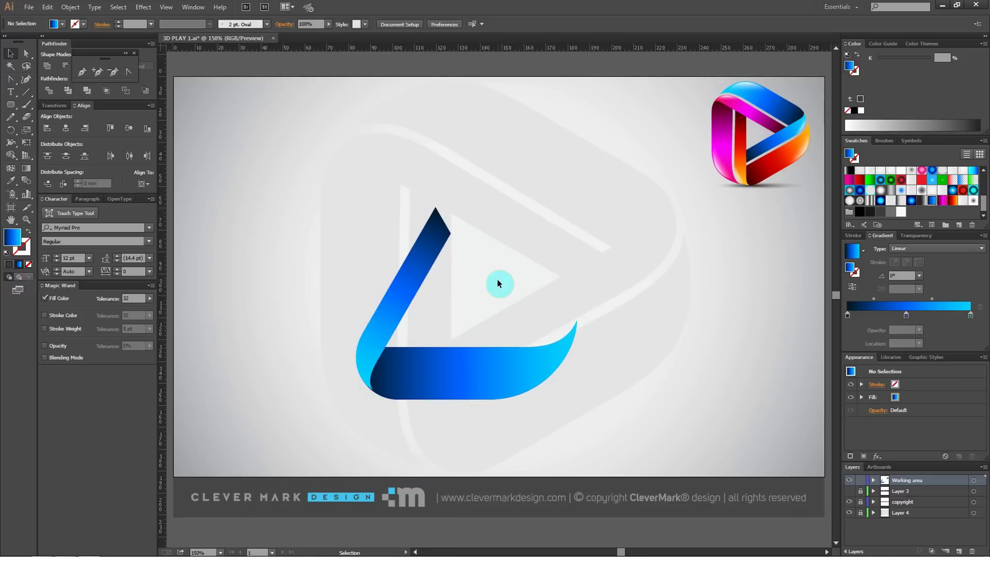
- Draw a small circle and fill it with a white-to-transparent gradient
left_click_drag(10, 104, 44, 130)
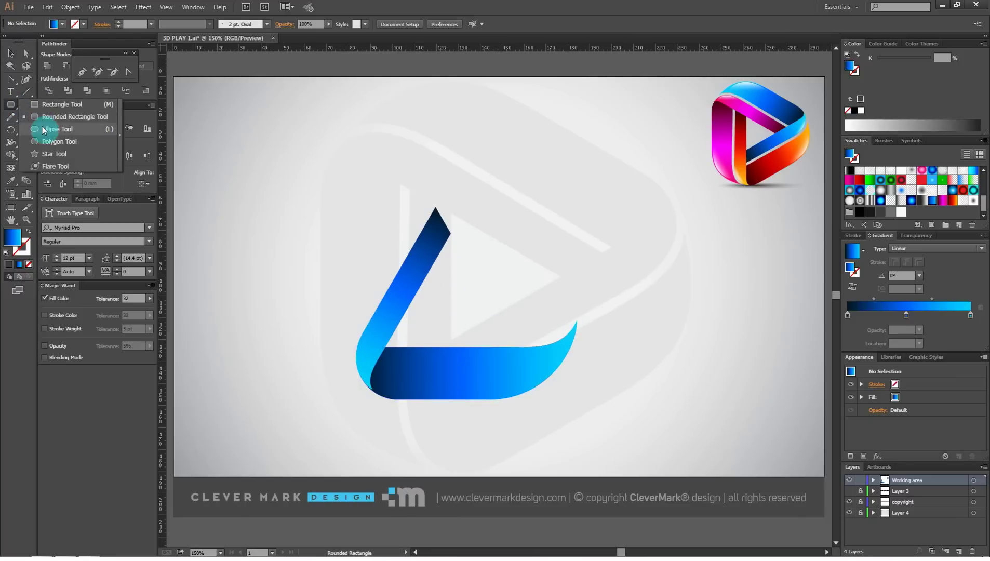
left_click_drag(286, 183, 323, 220)
left_click(9, 54)
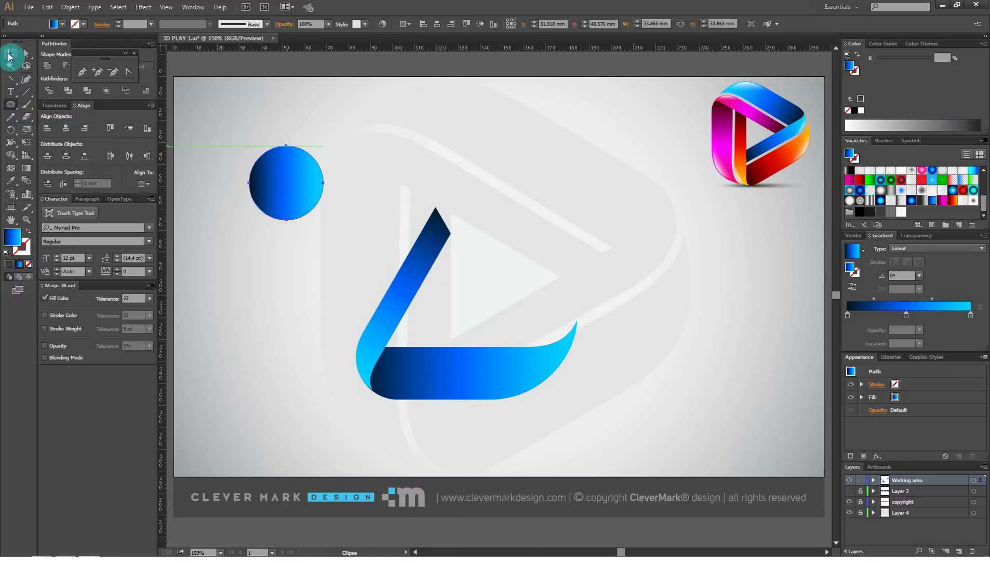
left_click(964, 202)
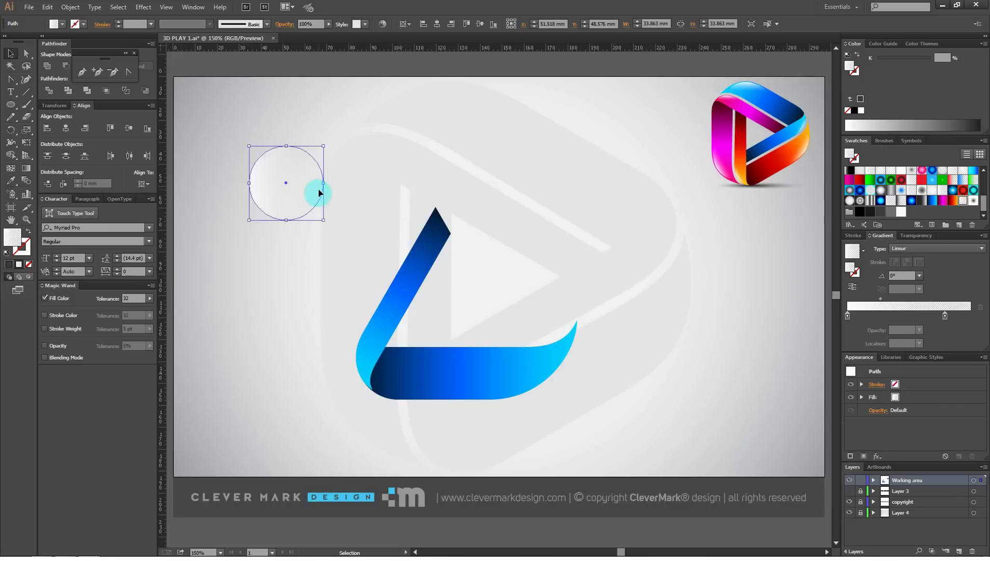
- Squash and tilt the circle into an oval and place it on the ribbon's right tip
left_click_drag(296, 186, 436, 359)
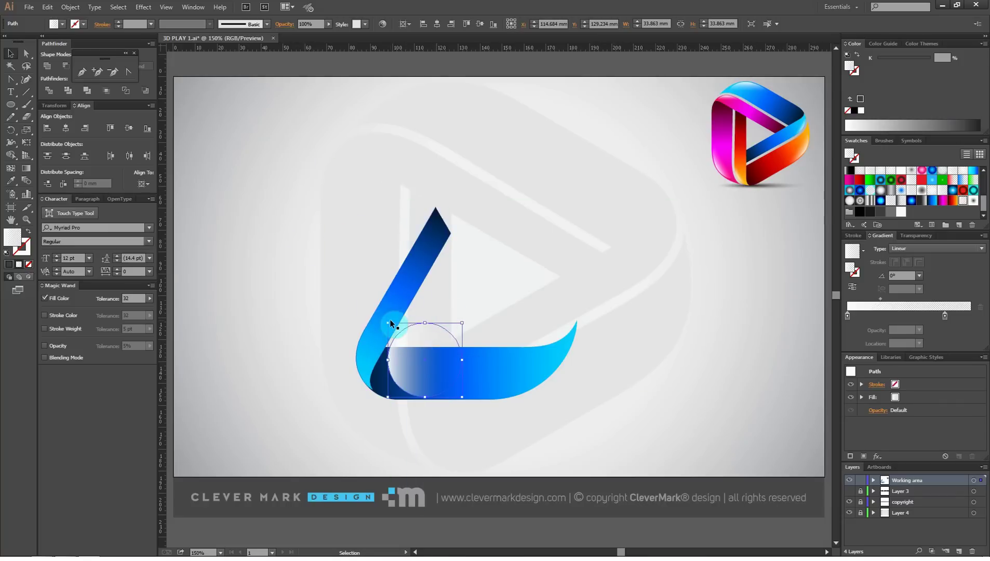
mouse_move(390, 322)
left_mouse_down()
mouse_move(384, 403)
mouse_move(424, 359)
left_mouse_up()
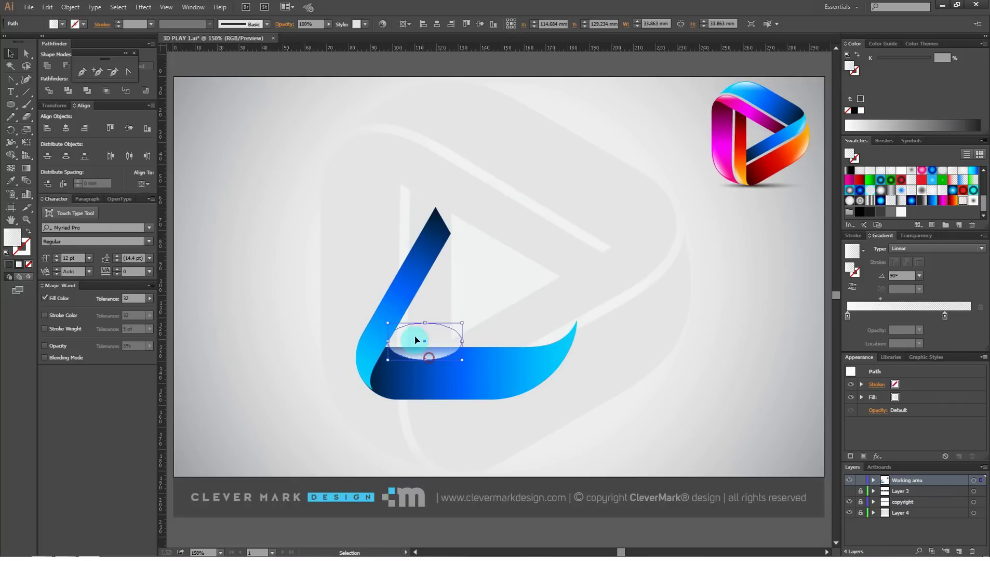
left_click_drag(388, 318, 381, 335)
left_click_drag(441, 342, 535, 370)
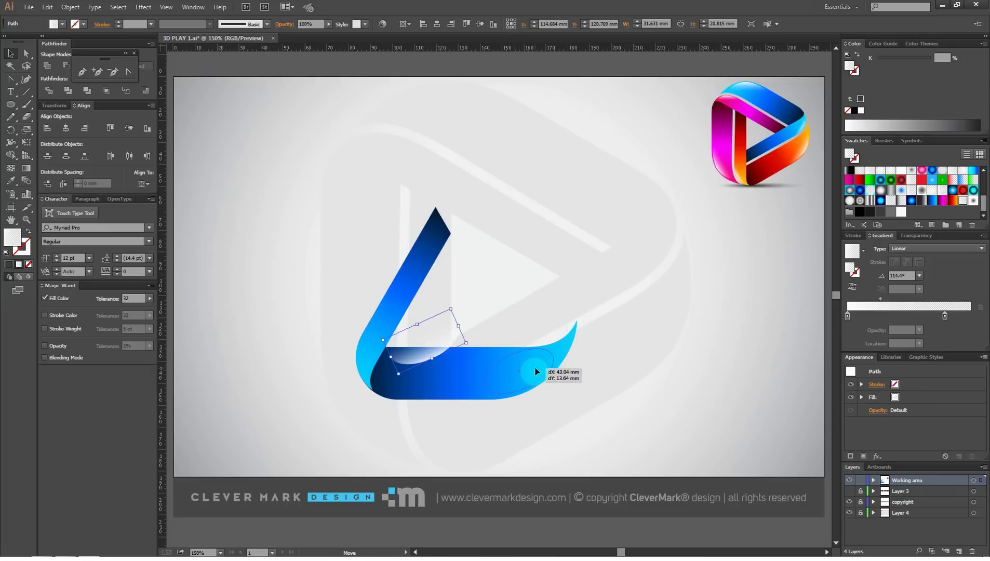
mouse_move(535, 368)
left_mouse_down()
mouse_move(515, 360)
mouse_move(555, 357)
left_mouse_up()
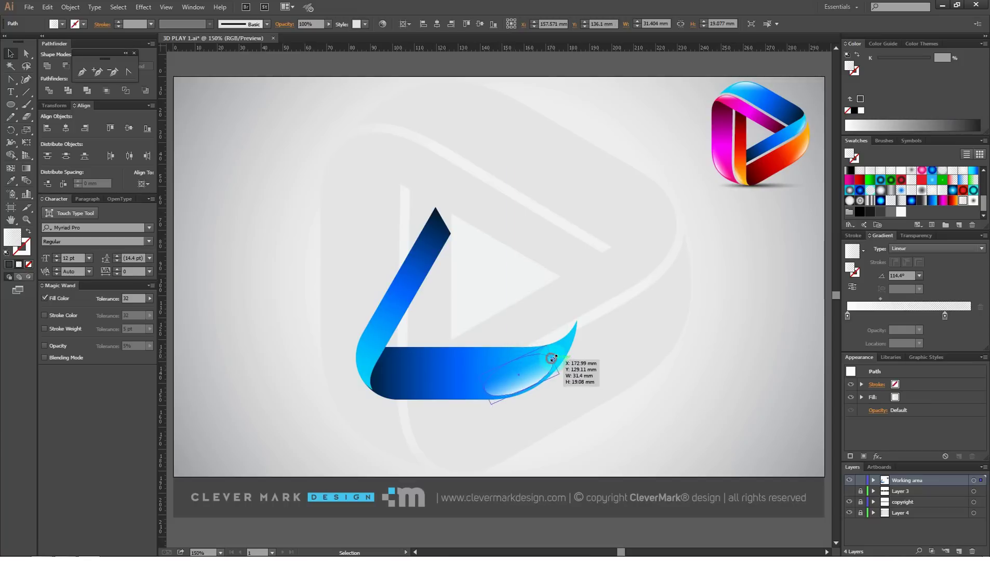
left_click(609, 367)
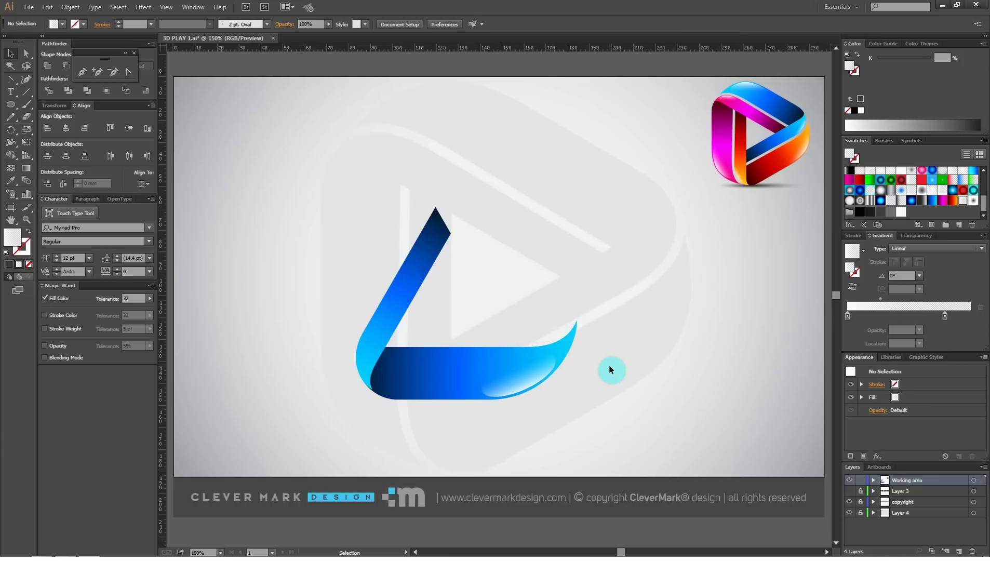
- Fade the blue ribbon's white gloss highlight to 0% opacity near its right tip
left_click(527, 372)
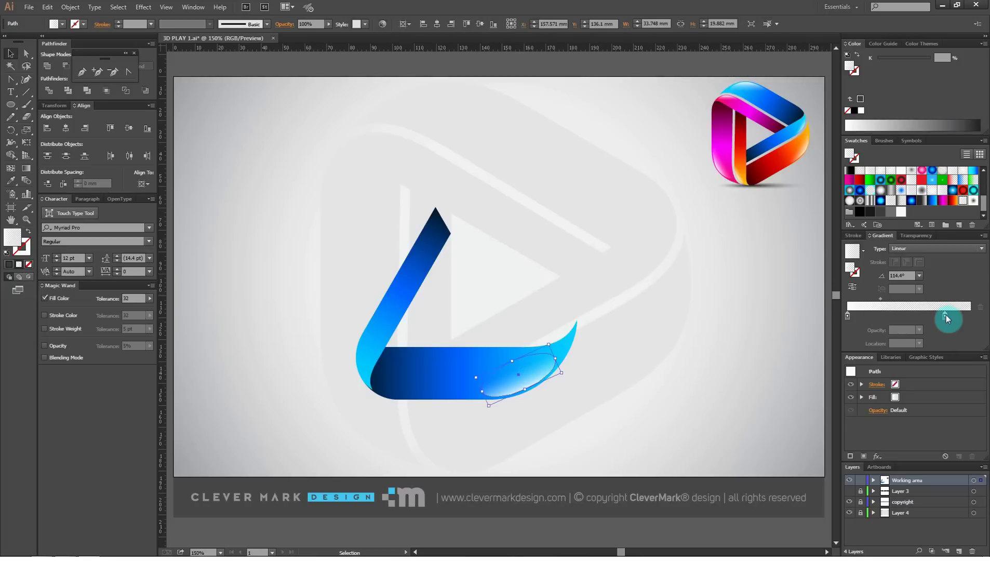
left_click_drag(945, 314, 925, 314)
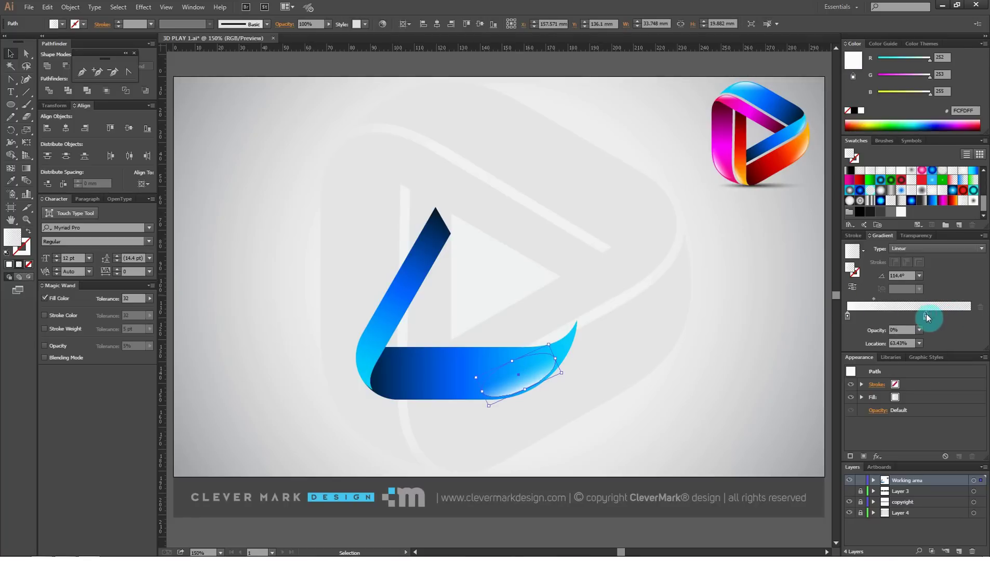
left_click(683, 319)
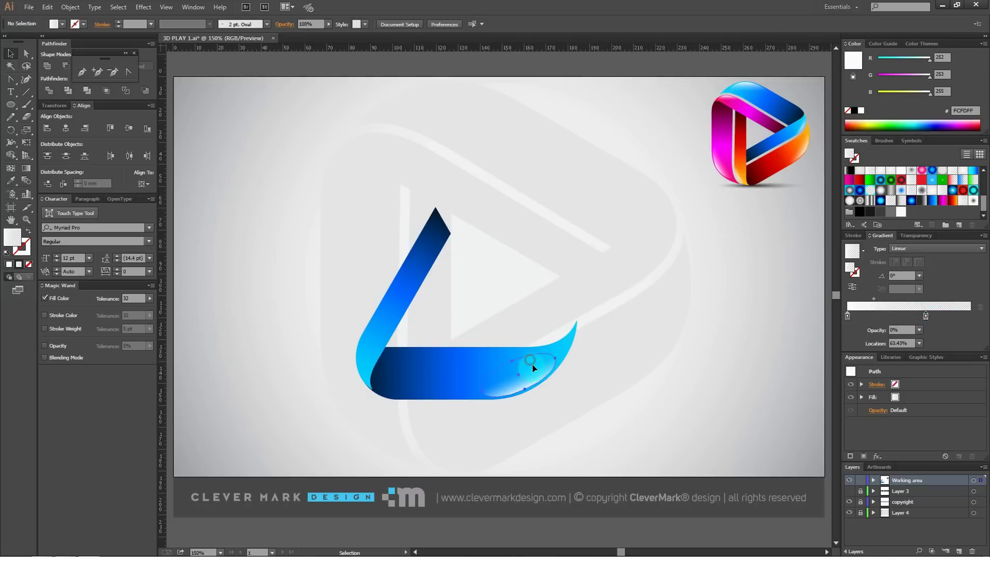
- Duplicate the highlight onto the left bend, rotated about 24° and nudged into place
left_click_drag(531, 365, 398, 369)
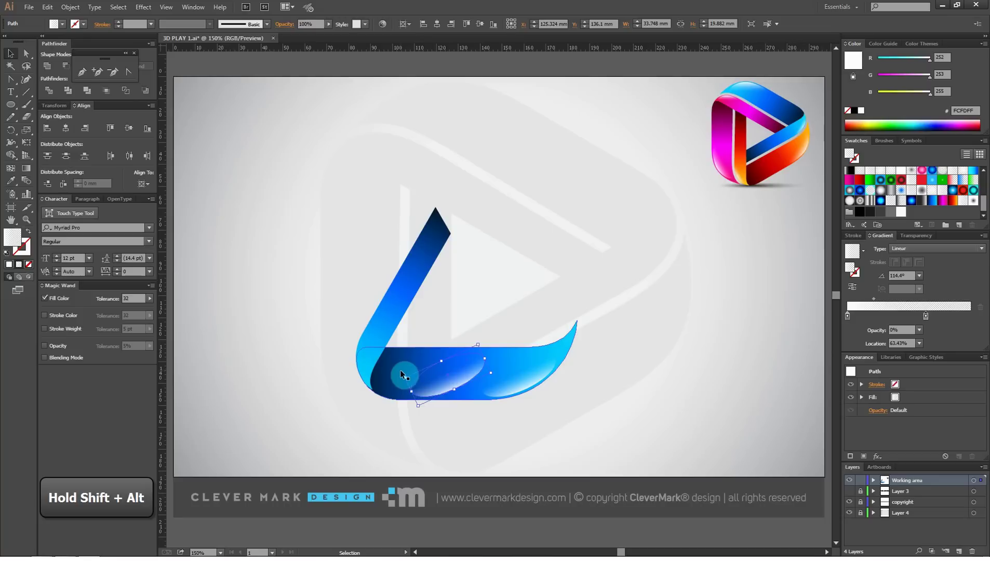
mouse_move(476, 343)
left_mouse_down()
mouse_move(457, 335)
mouse_move(454, 368)
mouse_move(356, 348)
mouse_move(368, 337)
mouse_move(364, 351)
left_mouse_up()
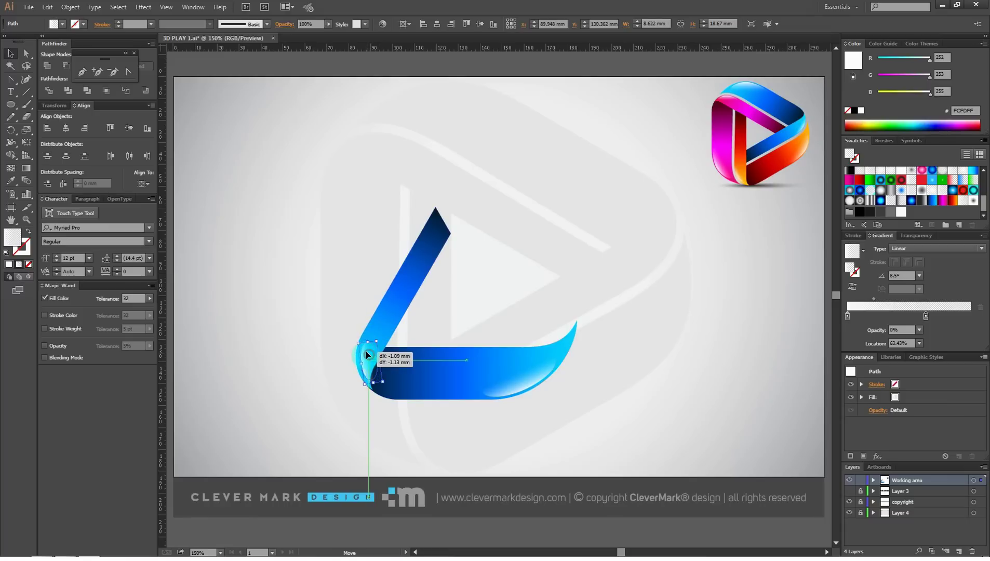
left_click_drag(364, 351, 362, 352)
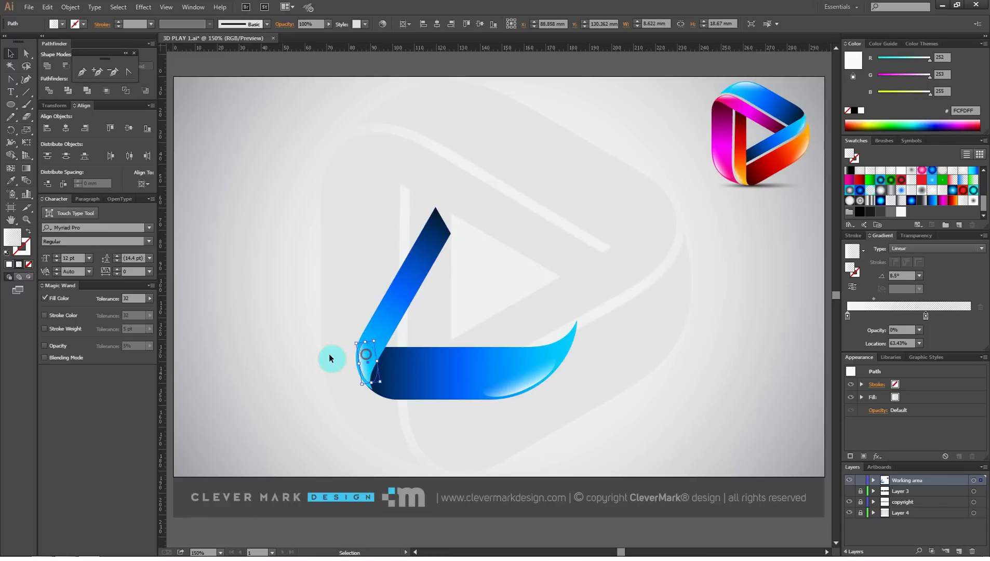
left_click(327, 322)
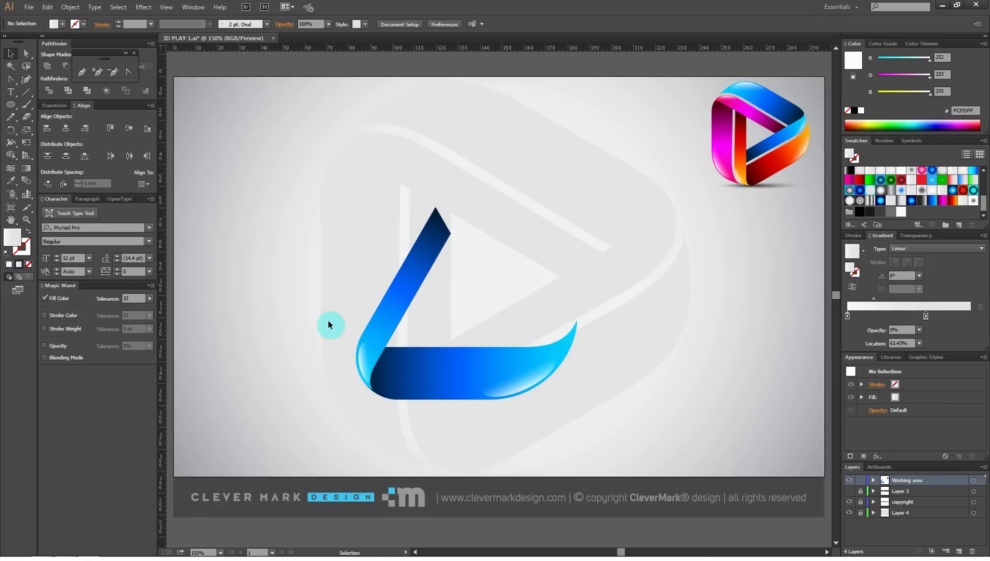
left_click(370, 359)
key("Up")
key("Up")
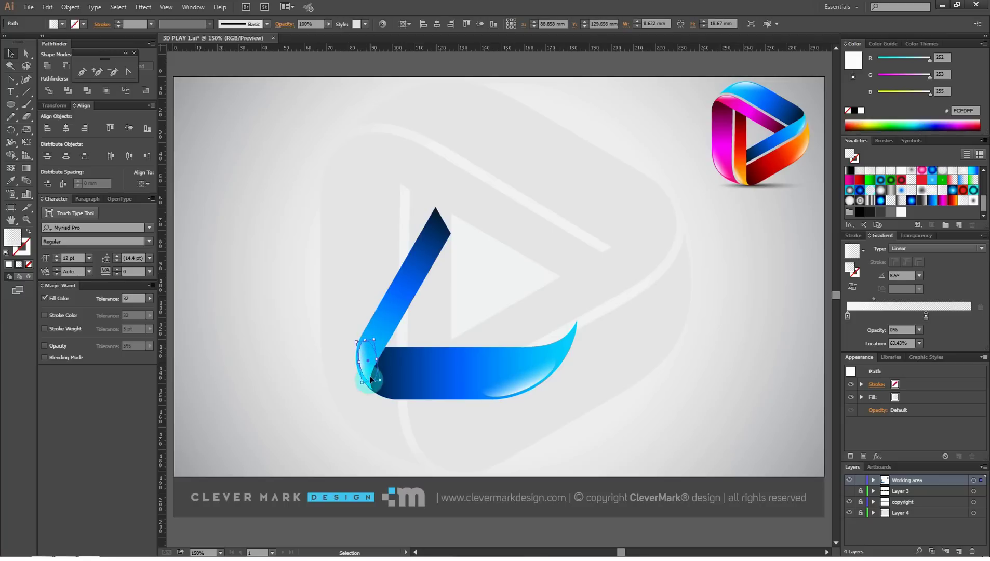
left_click(346, 407)
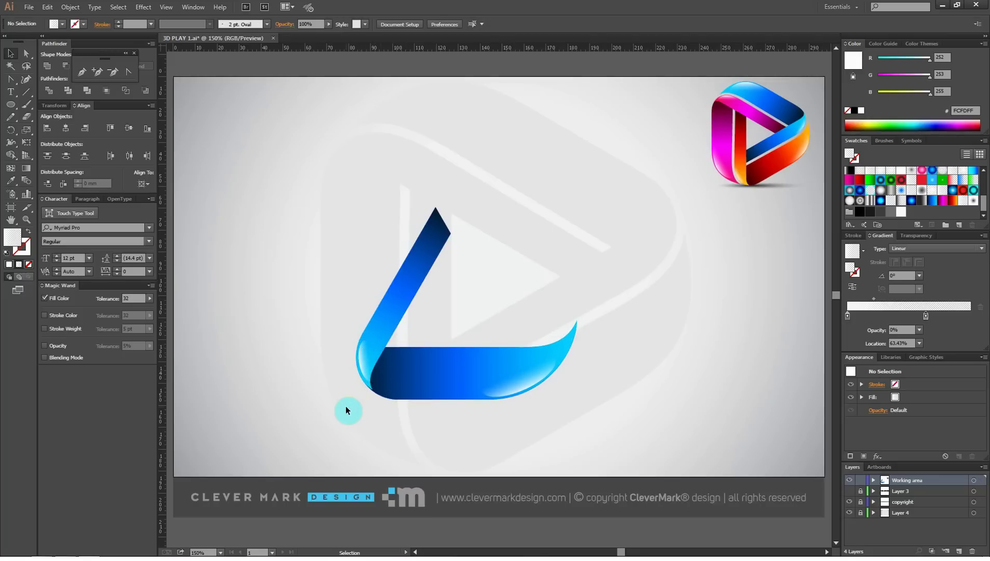
left_click(337, 394)
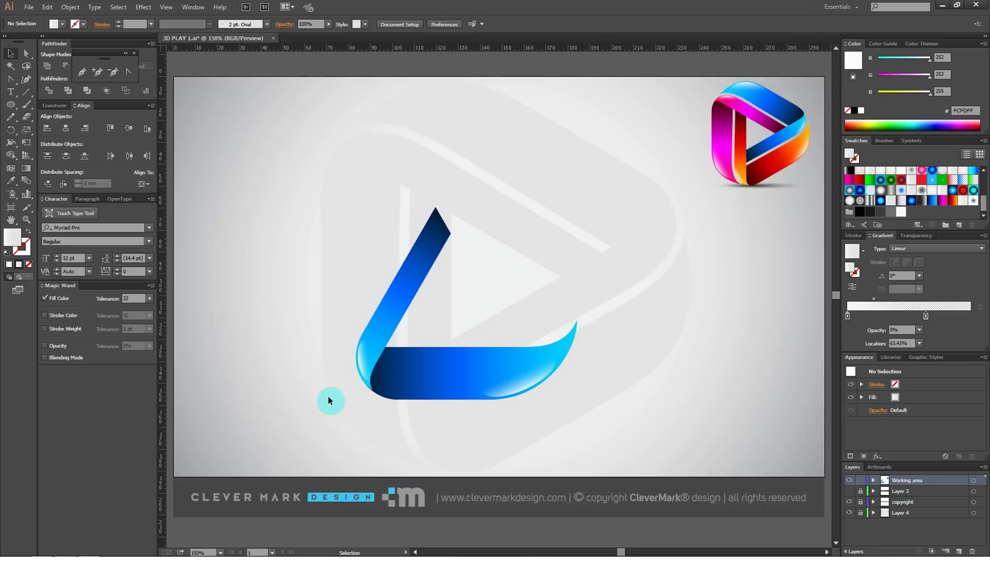
- Make a copy of the whole blue ribbon rotated by 120° with Transform > Rotate
left_click_drag(283, 277, 630, 411)
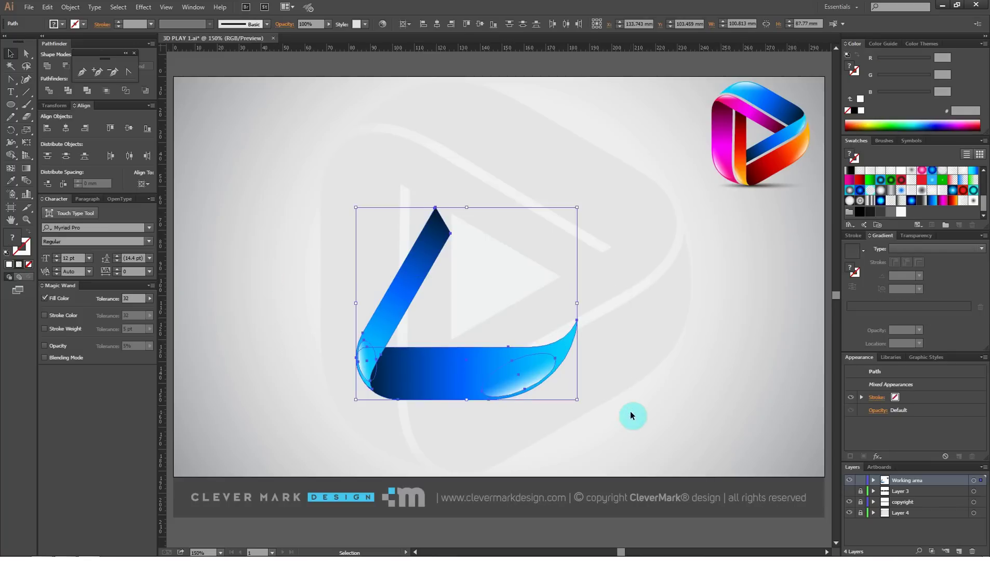
right_click(518, 366)
mouse_move(551, 489)
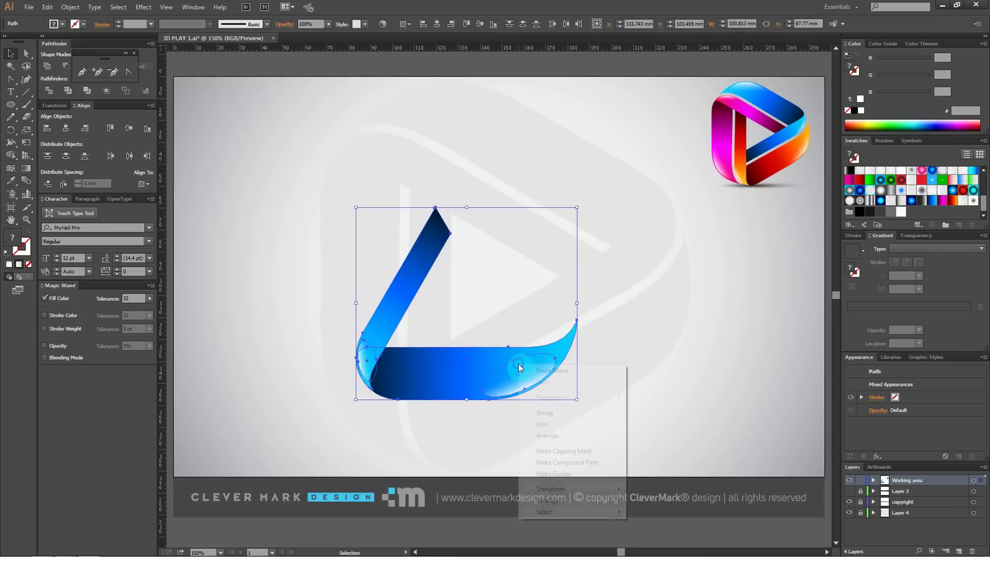
left_click(585, 490)
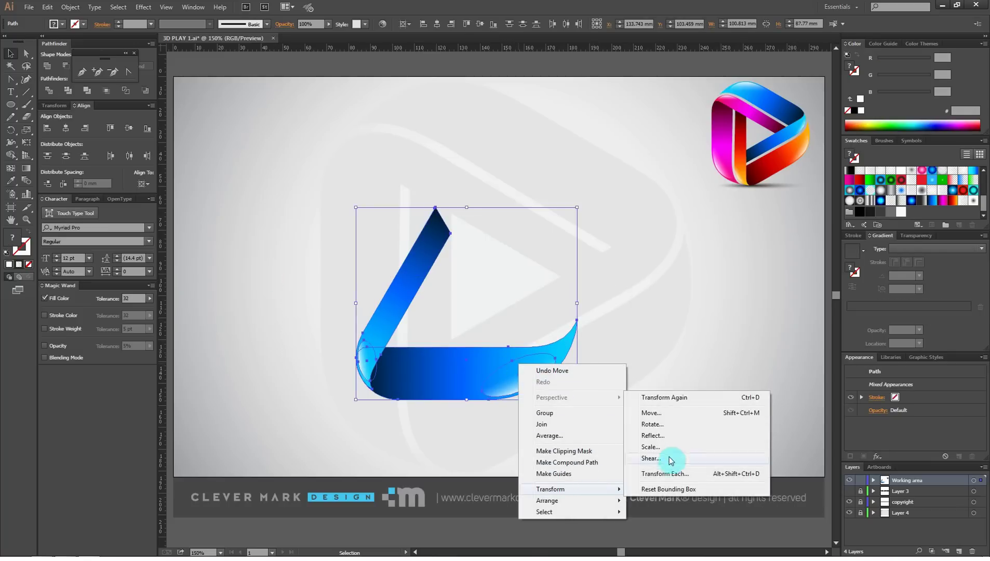
left_click(671, 425)
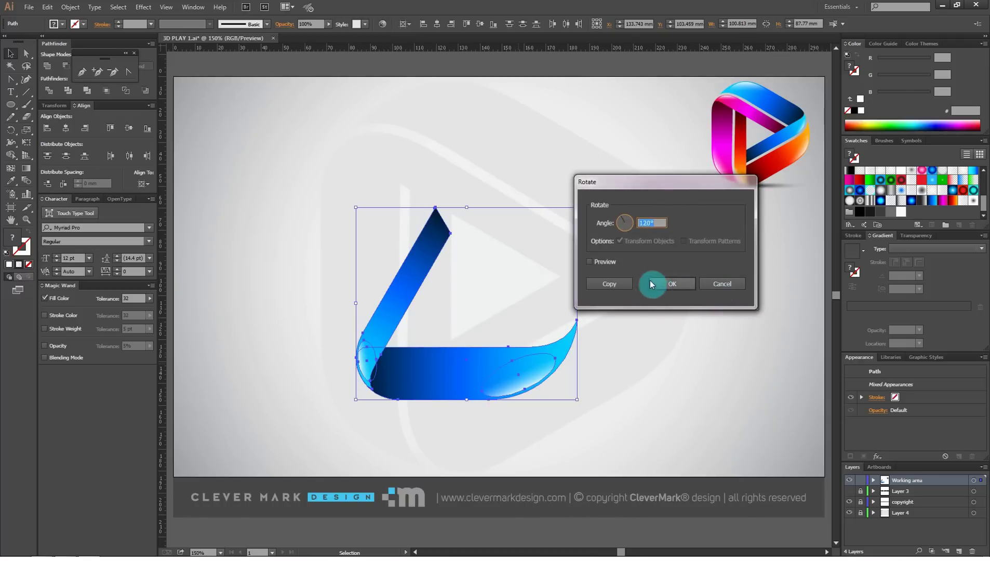
left_click(610, 284)
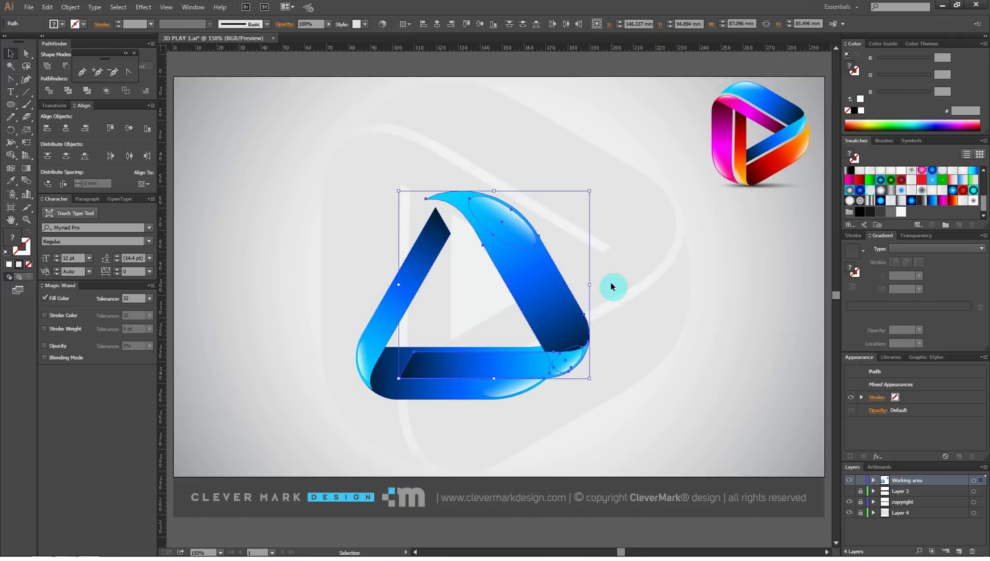
- Repeat the 120° rotation for a third ribbon and move it to the upper left
key("ctrl+d")
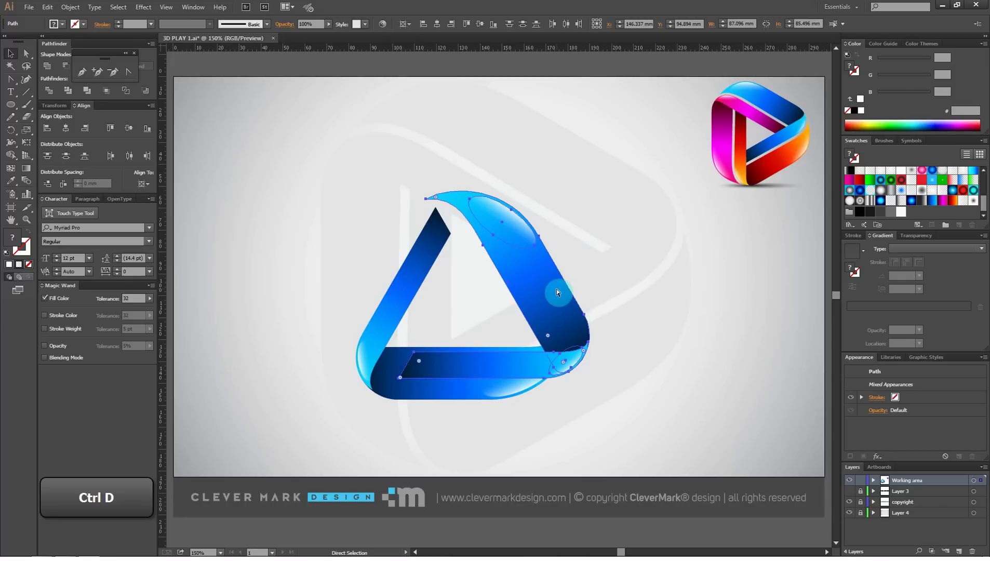
key("v")
mouse_move(394, 255)
left_mouse_down()
mouse_move(234, 226)
mouse_move(220, 193)
mouse_move(235, 195)
left_mouse_up()
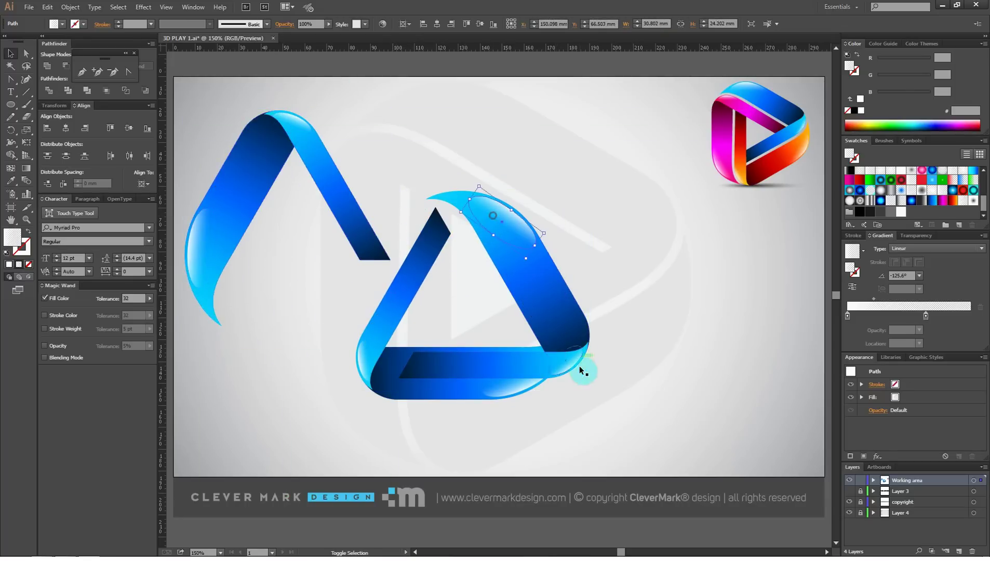
- Position the second ribbon so it overlaps the first, nudging it into alignment
left_click(556, 303)
left_click(507, 360, "shift")
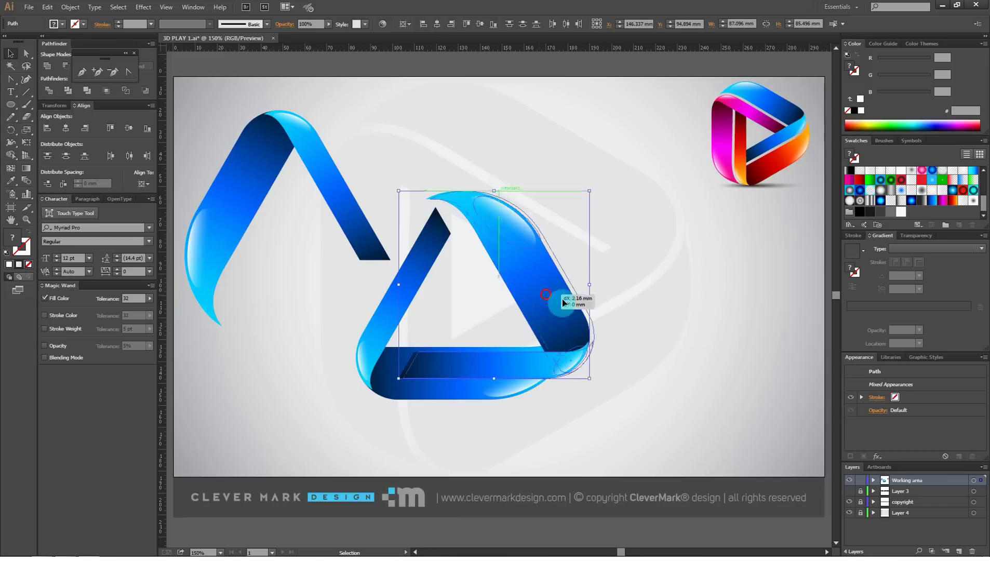
left_click_drag(544, 296, 672, 342)
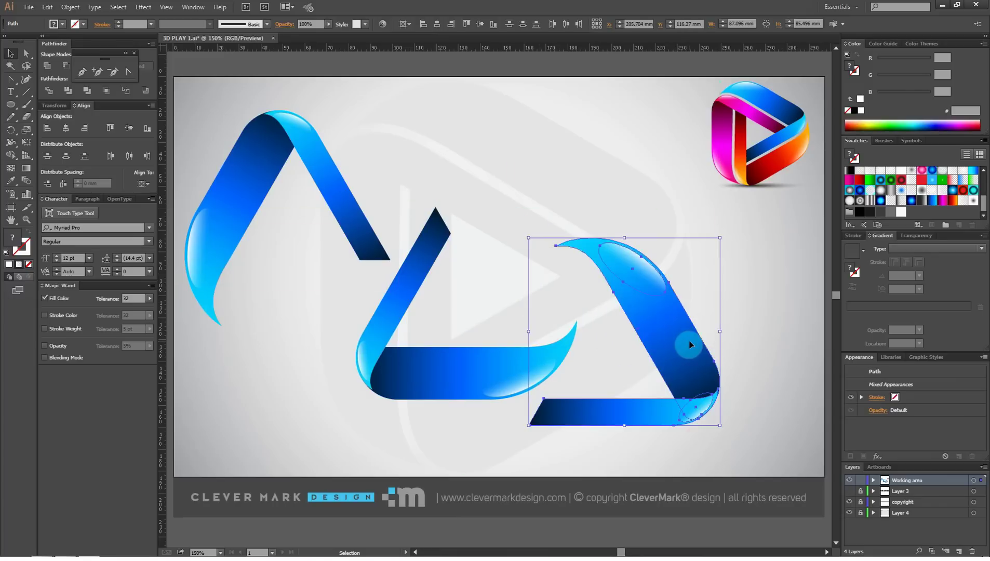
left_click_drag(717, 402, 576, 320)
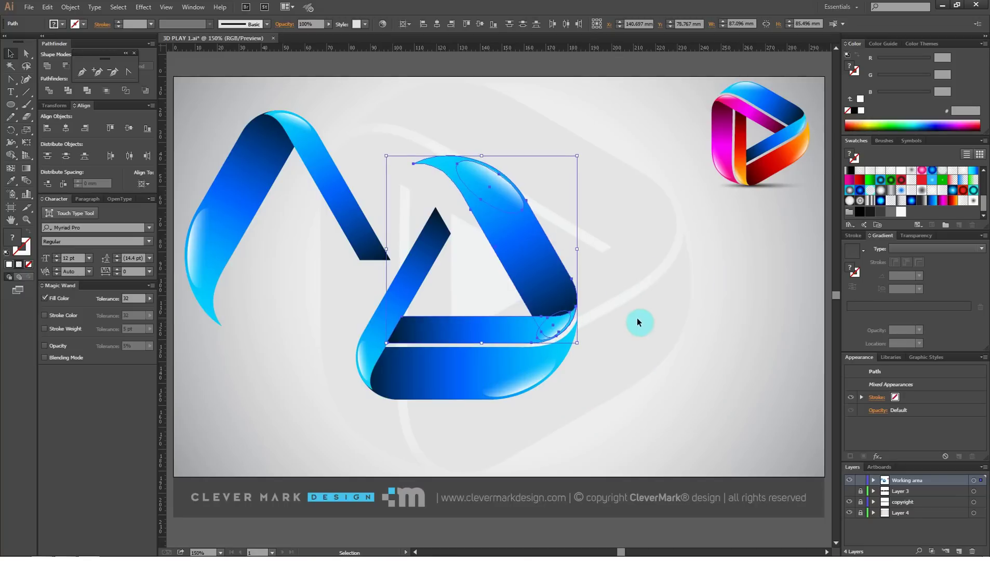
key("Right")
key("Right")
key("Right")
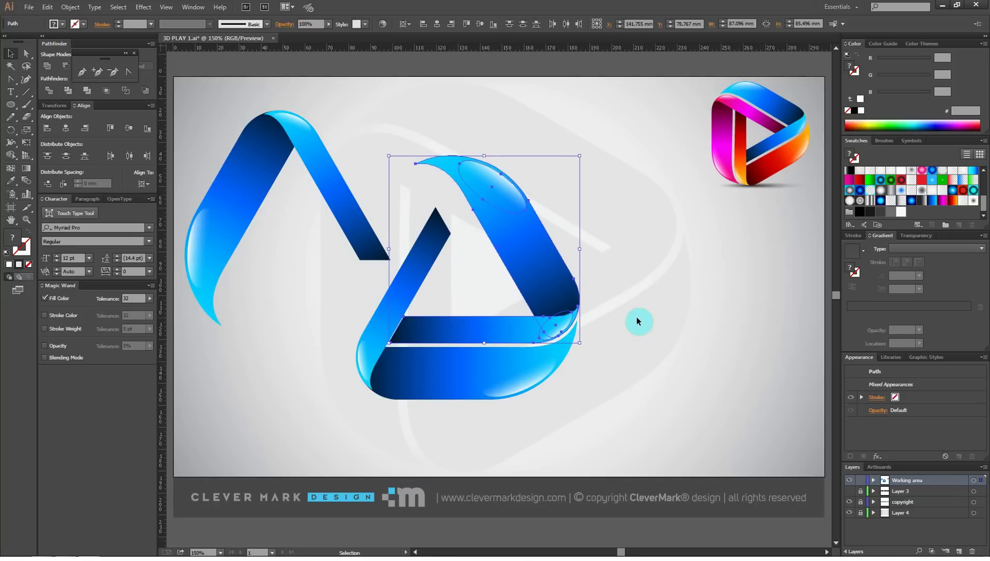
key("Left")
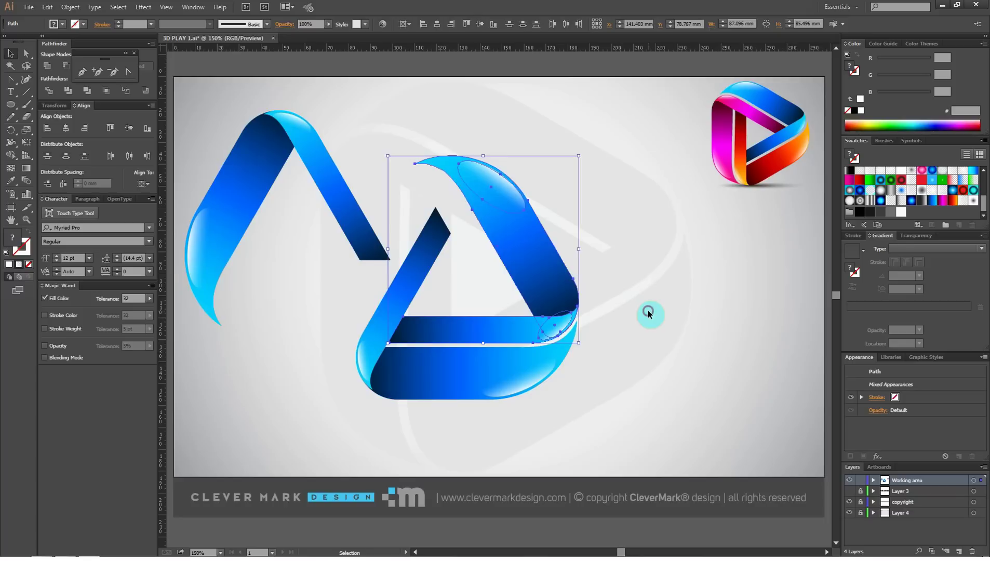
left_click(647, 310)
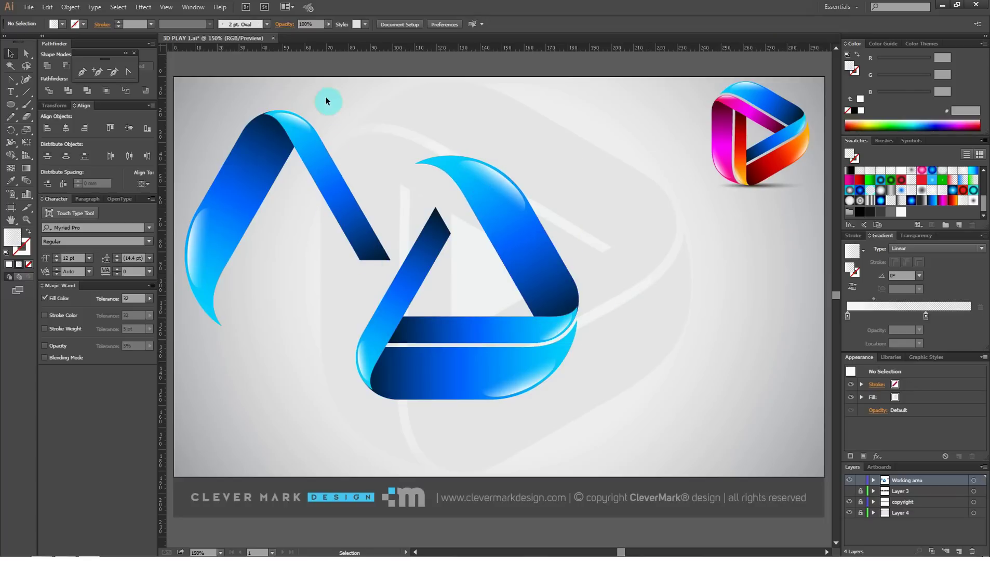
- Move the third ribbon in and nudge it to close the interlocking triangle
left_click_drag(326, 98, 186, 249)
left_click_drag(365, 225, 499, 275)
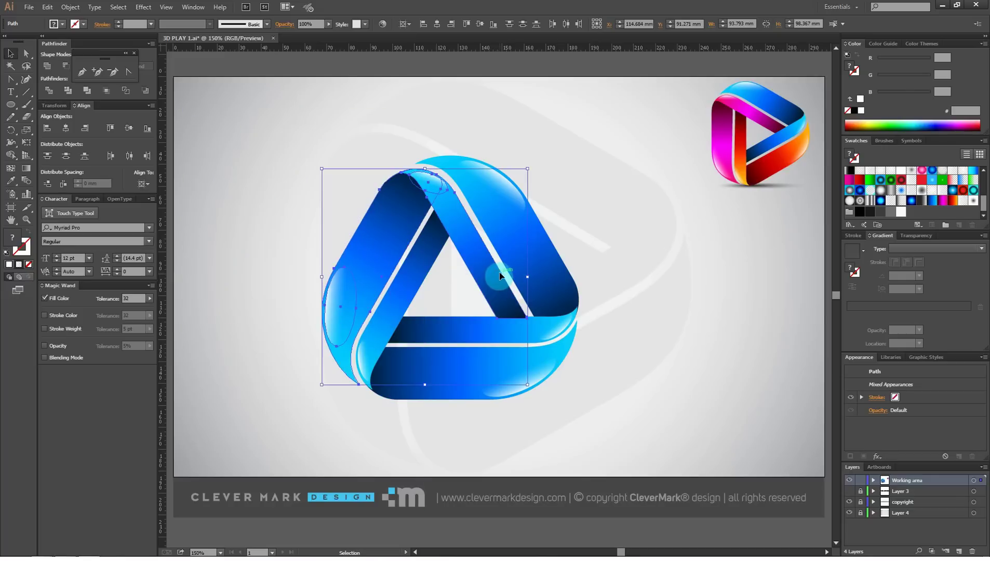
key("Right")
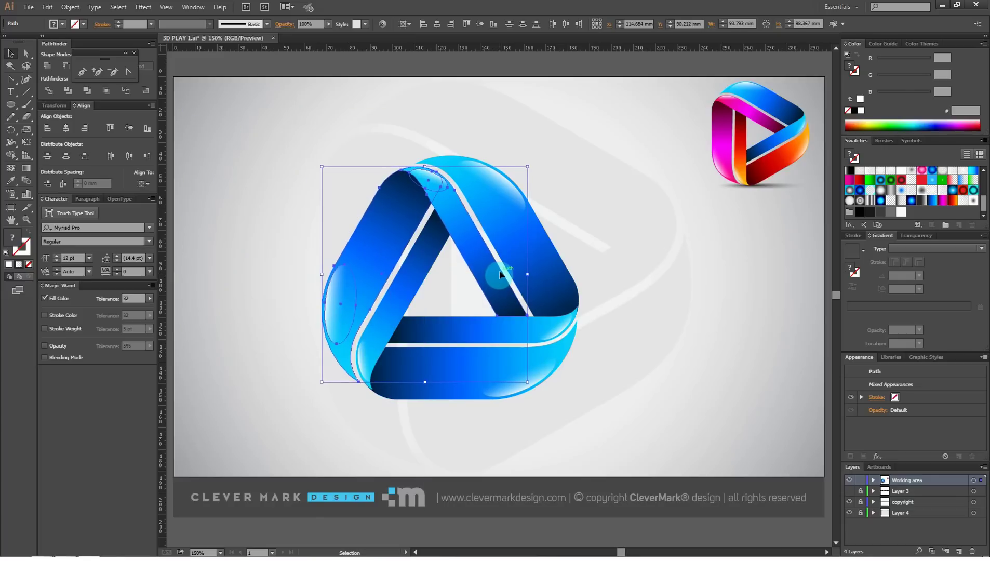
key("Right")
key("Right")
key("Down")
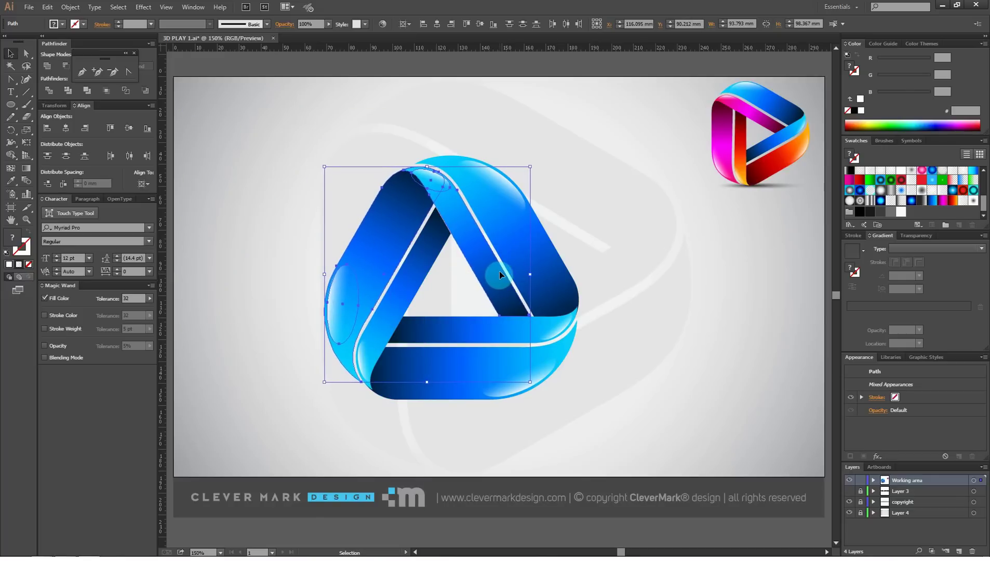
key("Left")
left_click(601, 274)
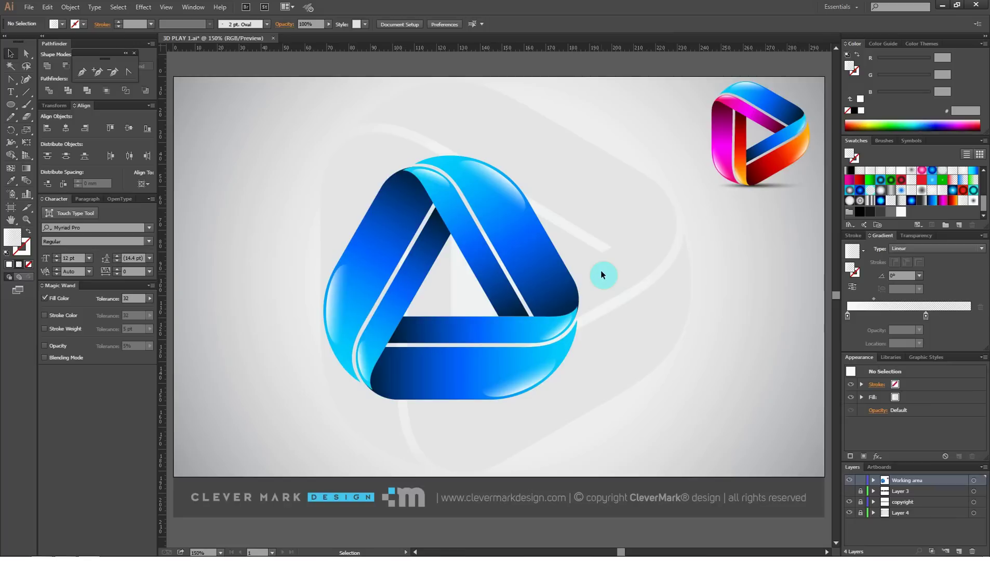
- Rotate the whole blue triangle 90° to point right and shift it right and slightly up
left_click(511, 251)
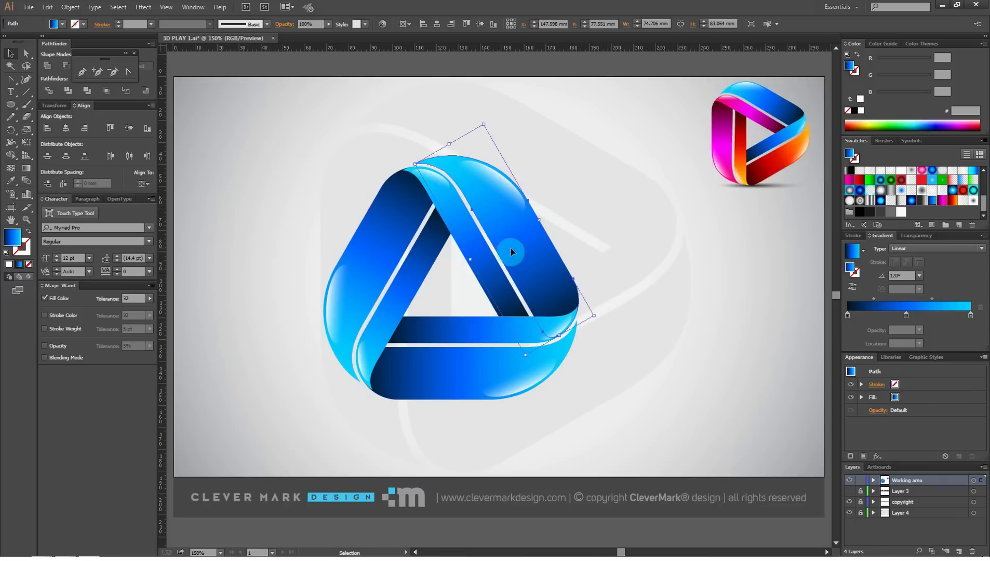
left_click_drag(615, 131, 316, 420)
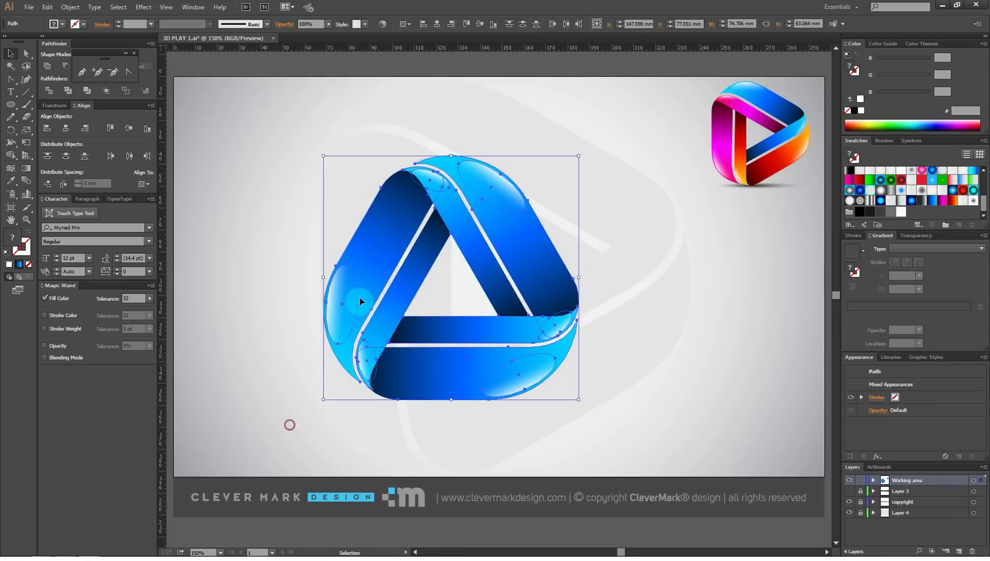
left_click_drag(319, 150, 614, 200)
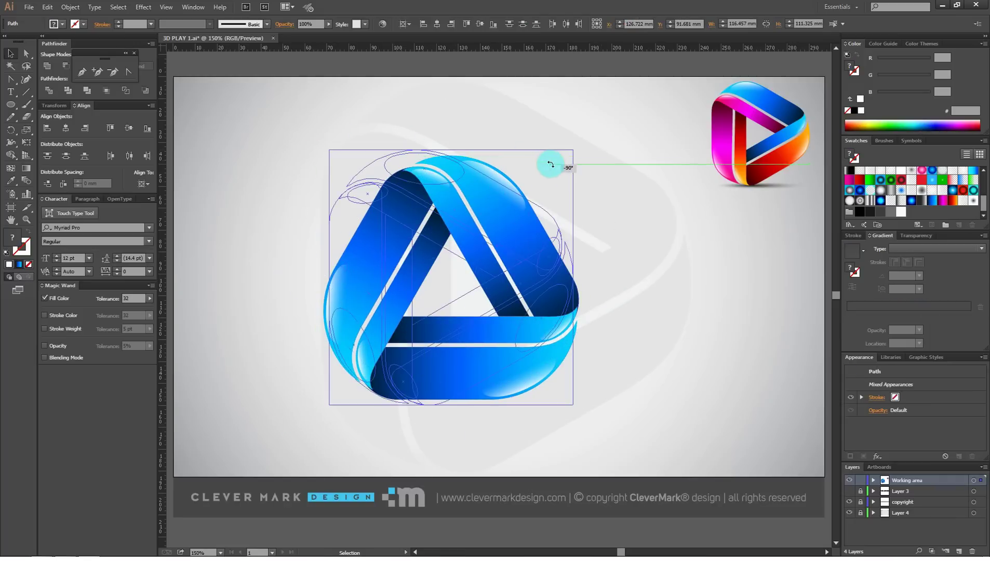
left_click_drag(503, 222, 552, 208)
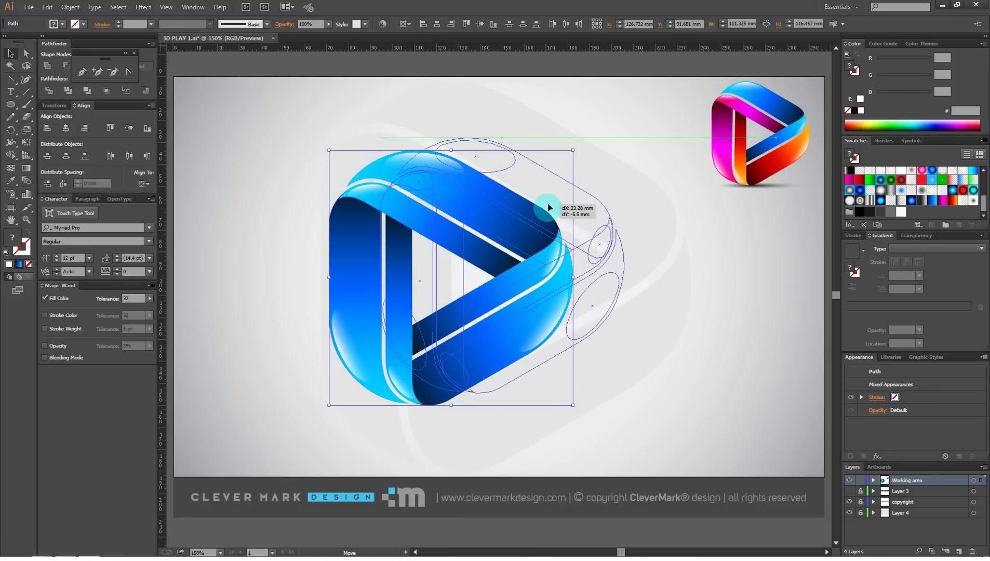
left_click(337, 228)
left_click(489, 218)
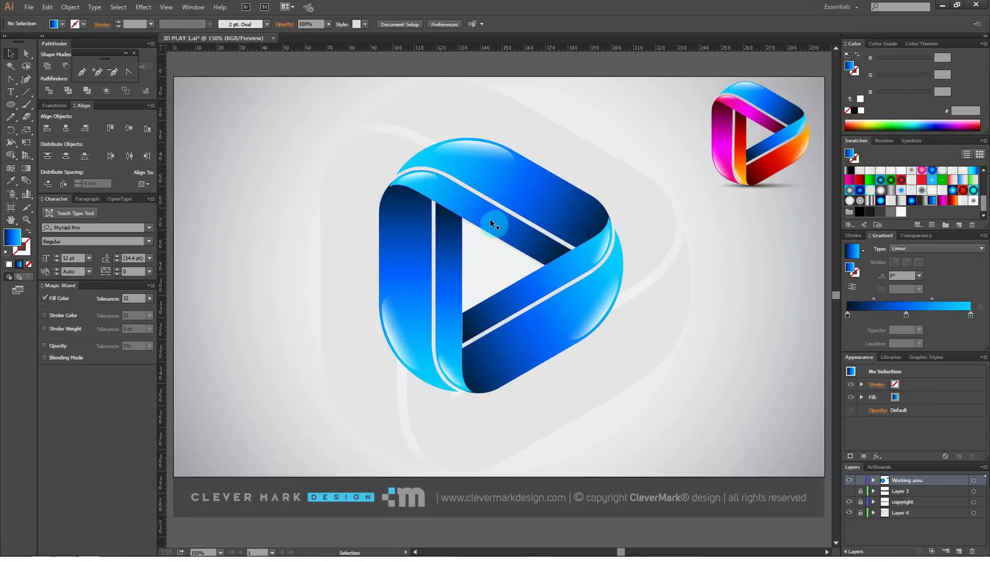
- Give the left and top bands a magenta gradient and the two lower-right bands red-orange
left_click(400, 239, "shift")
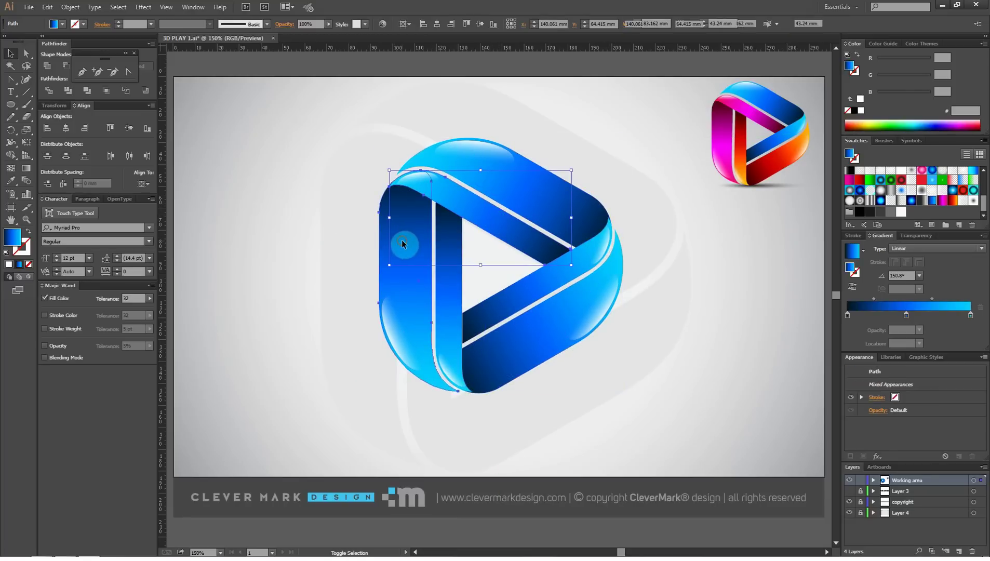
left_click(943, 203)
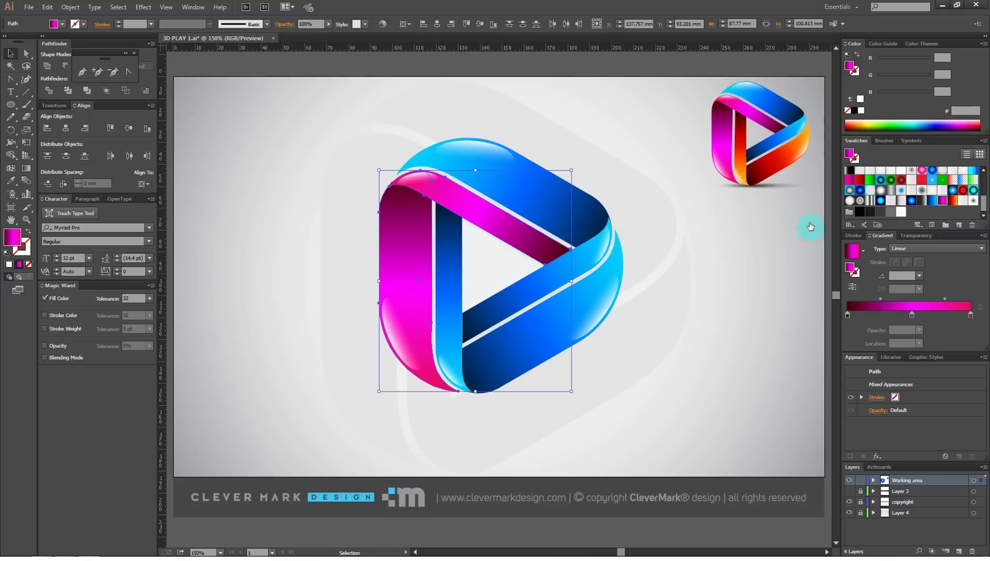
left_click(703, 243)
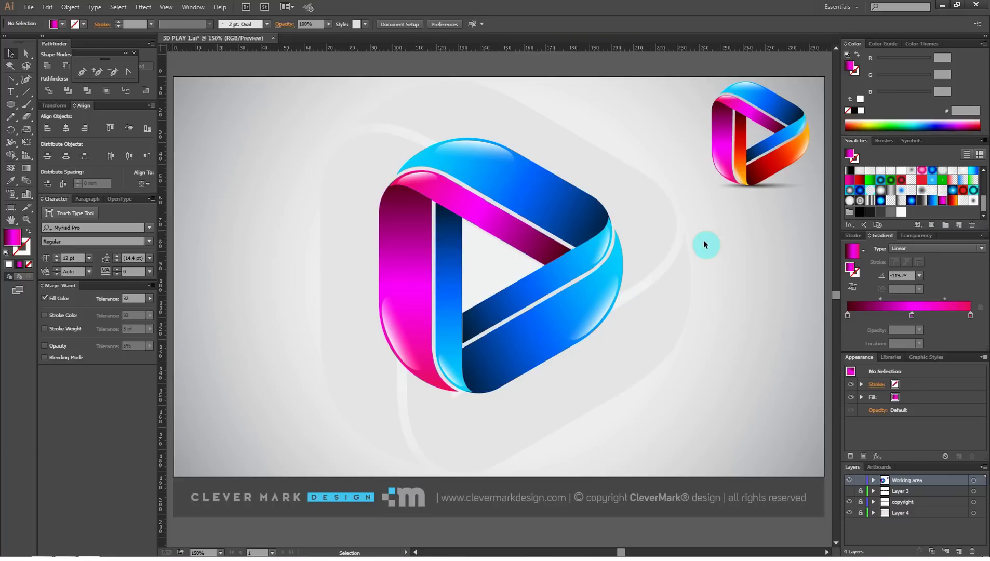
left_click(529, 290)
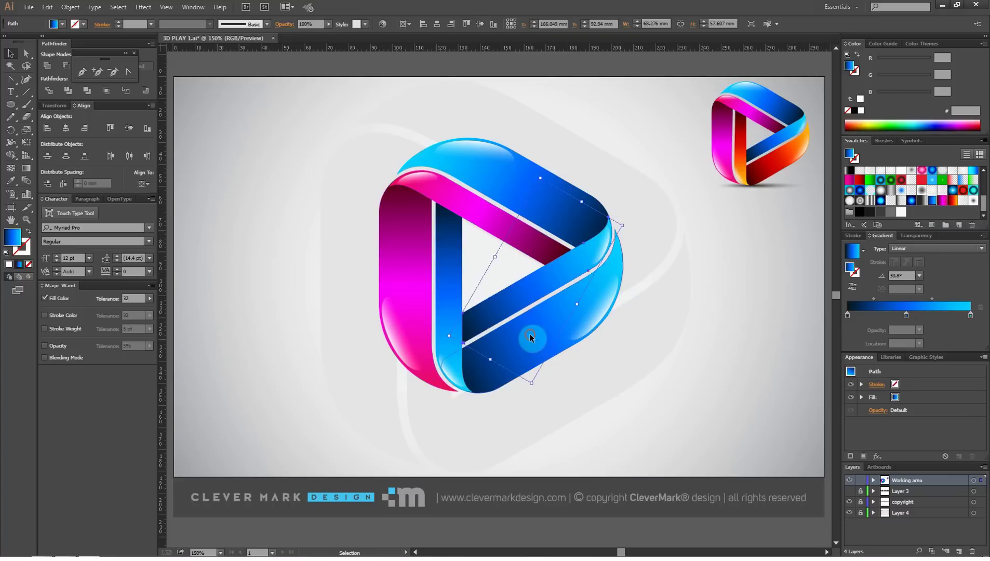
left_click(454, 283, "shift")
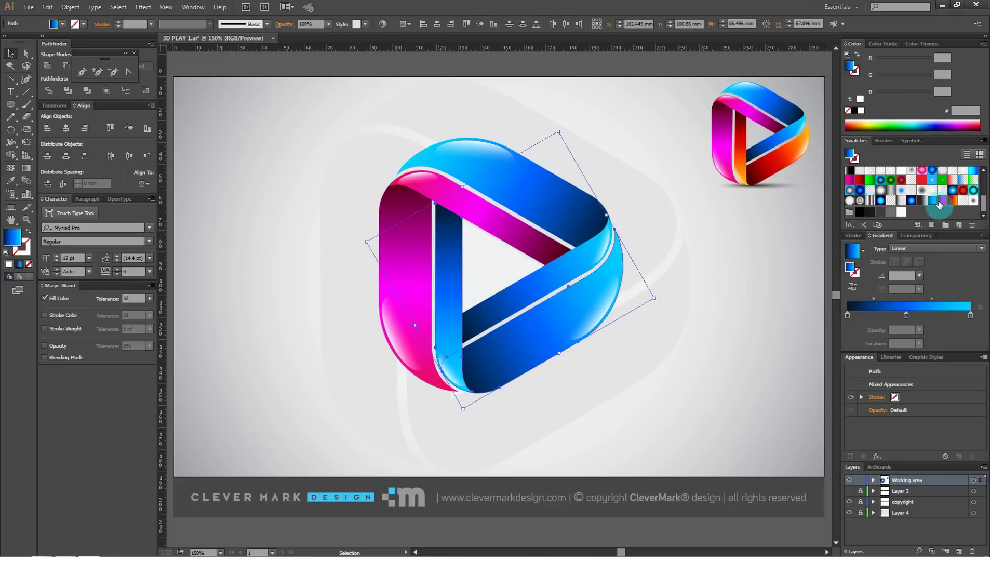
left_click(952, 200)
left_click(703, 249)
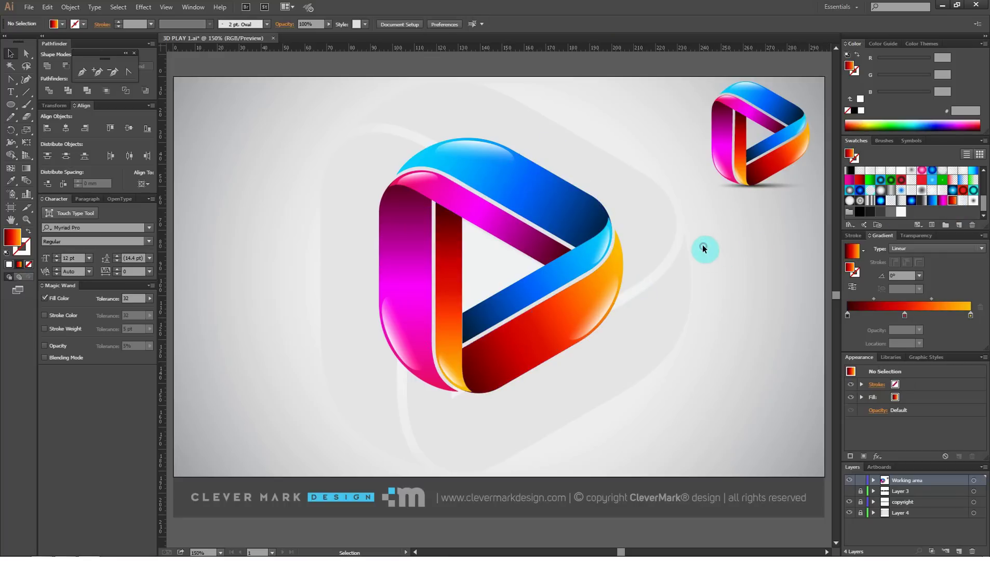
- Move the whole play-button logo slightly down on the canvas
left_click_drag(647, 132, 340, 439)
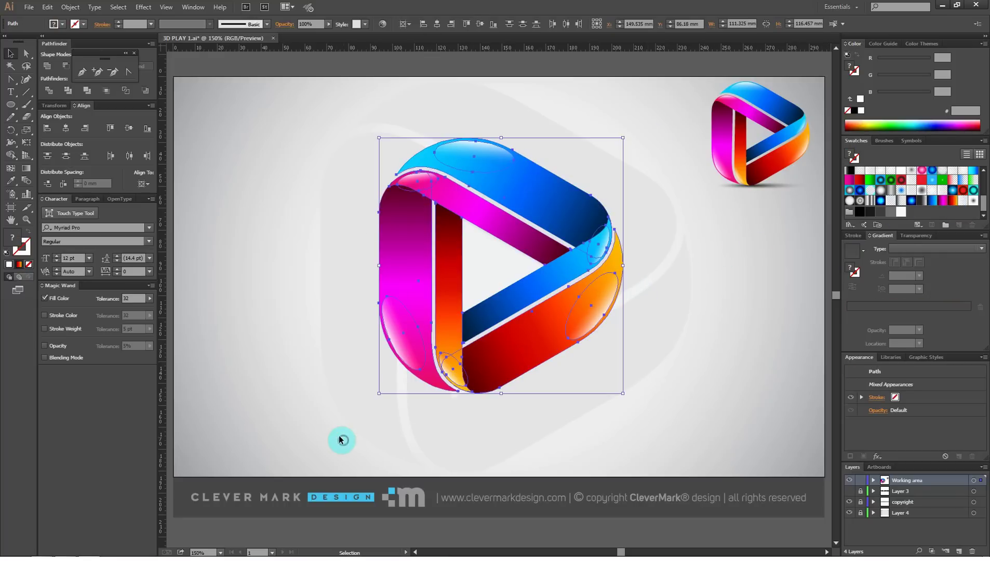
left_click(323, 343)
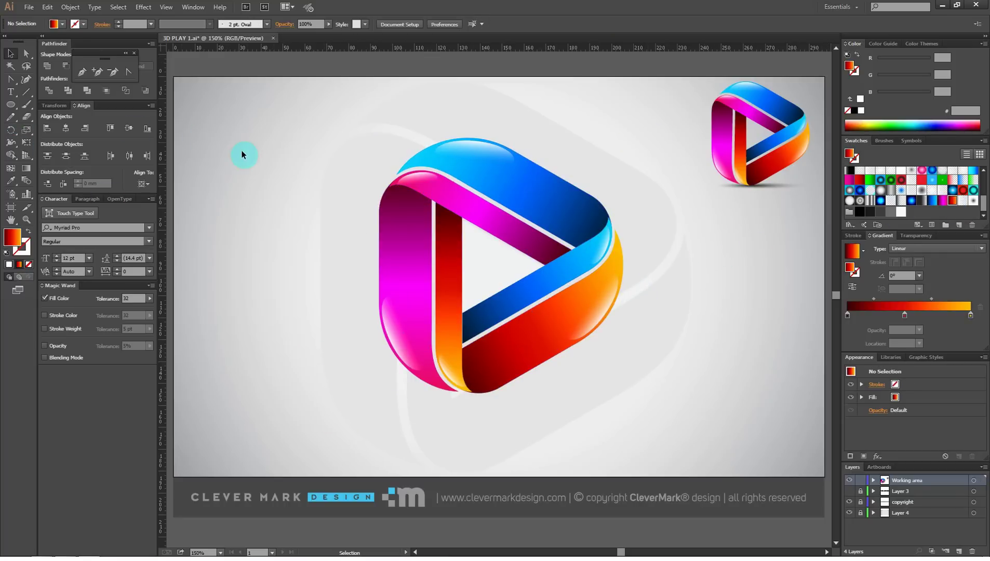
left_click_drag(355, 115, 655, 396)
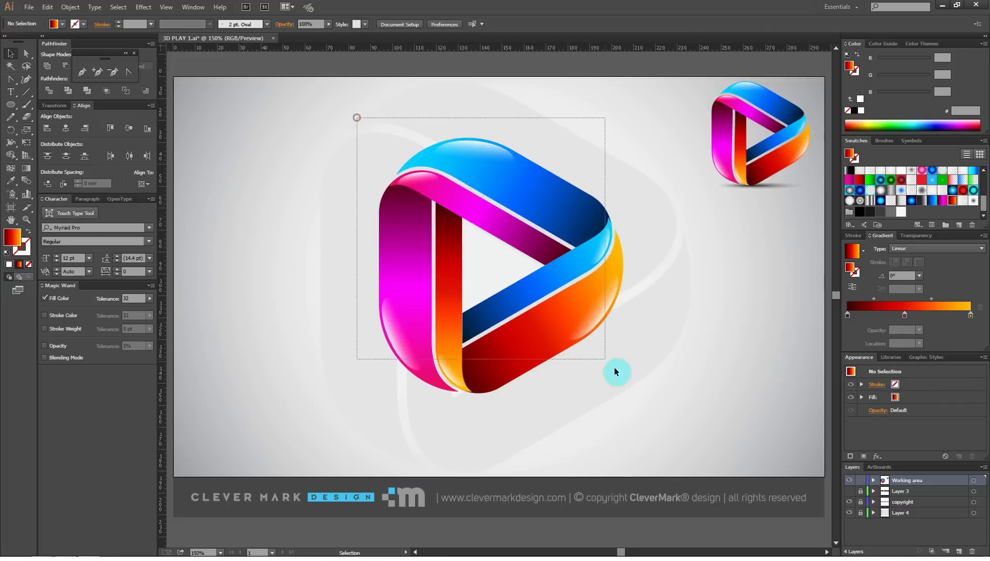
left_click_drag(547, 209, 545, 225)
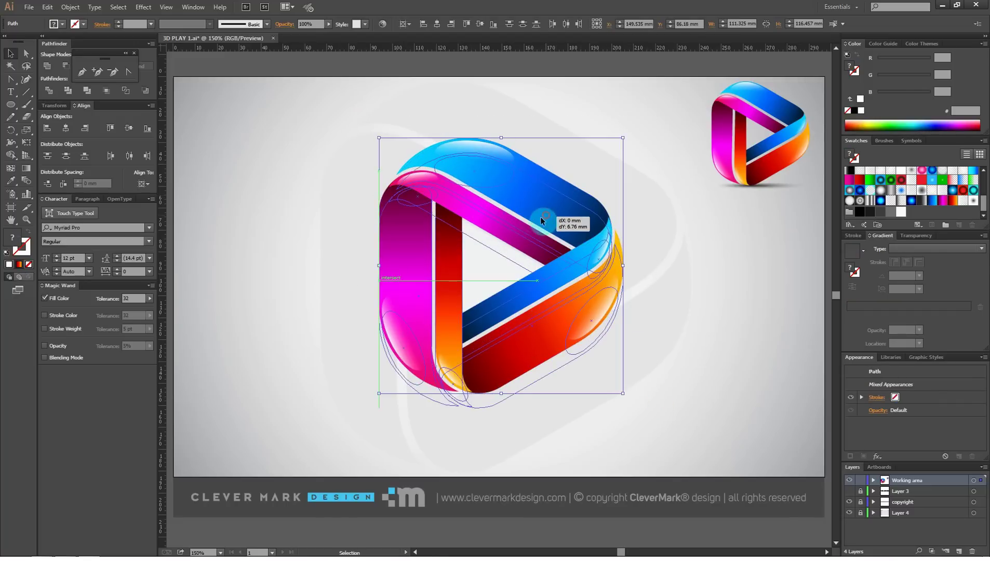
left_click(331, 237)
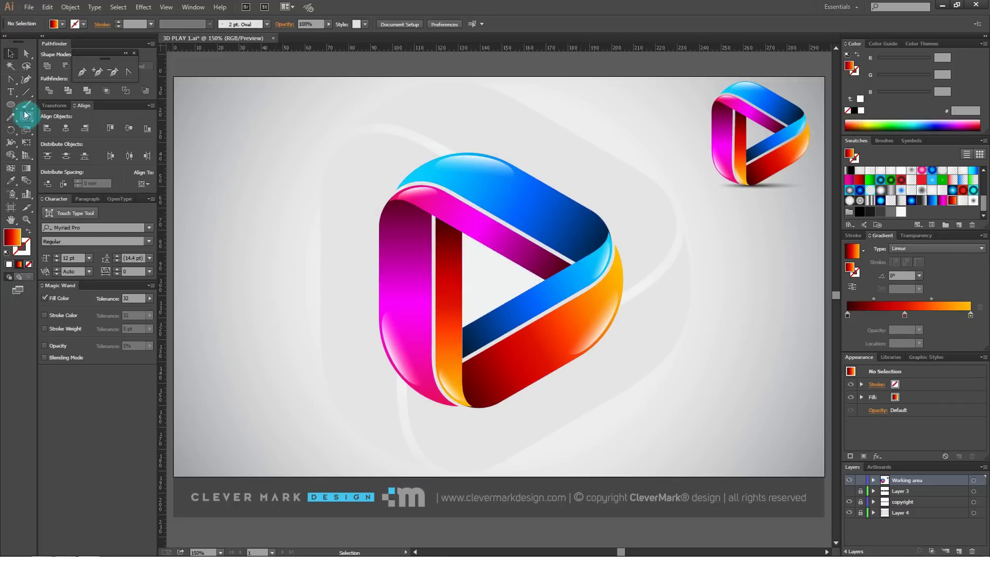
left_click(10, 104)
- Draw a circle with a white-to-black radial gradient set to Multiply blending
mouse_move(230, 225)
left_mouse_down()
mouse_move(286, 281)
mouse_move(289, 241)
left_mouse_up()
left_click(10, 53)
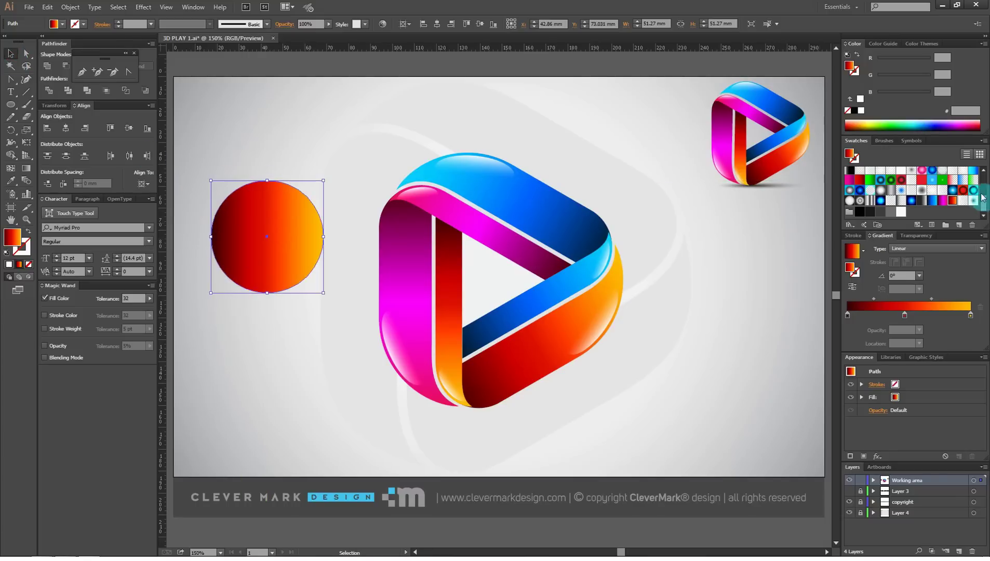
left_click(974, 202)
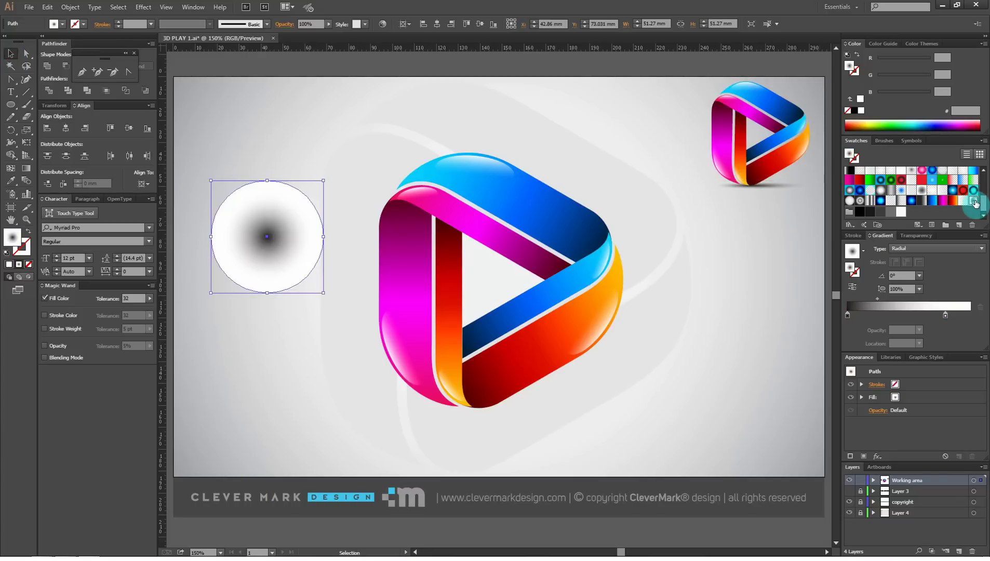
left_click(916, 235)
left_click(886, 248)
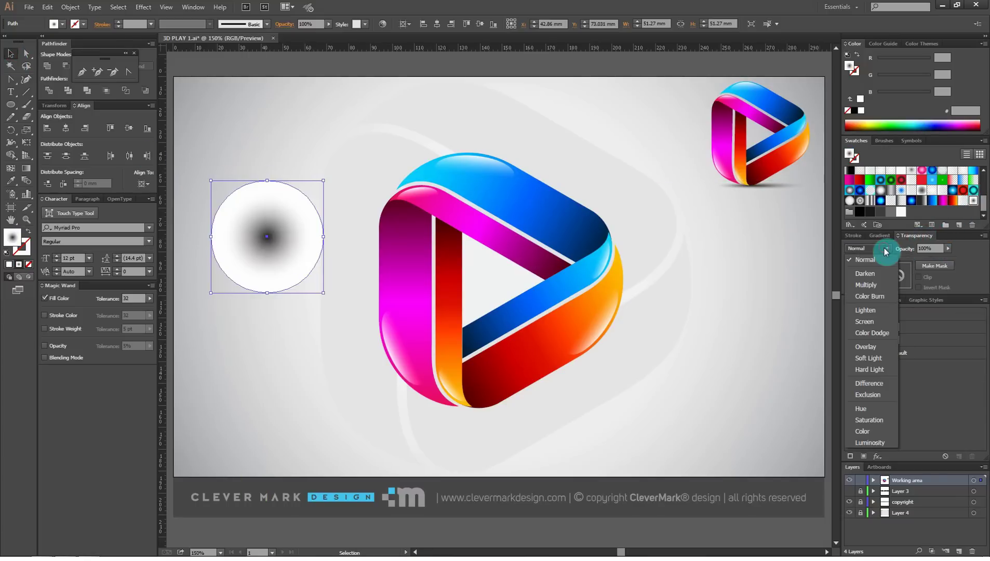
left_click(872, 285)
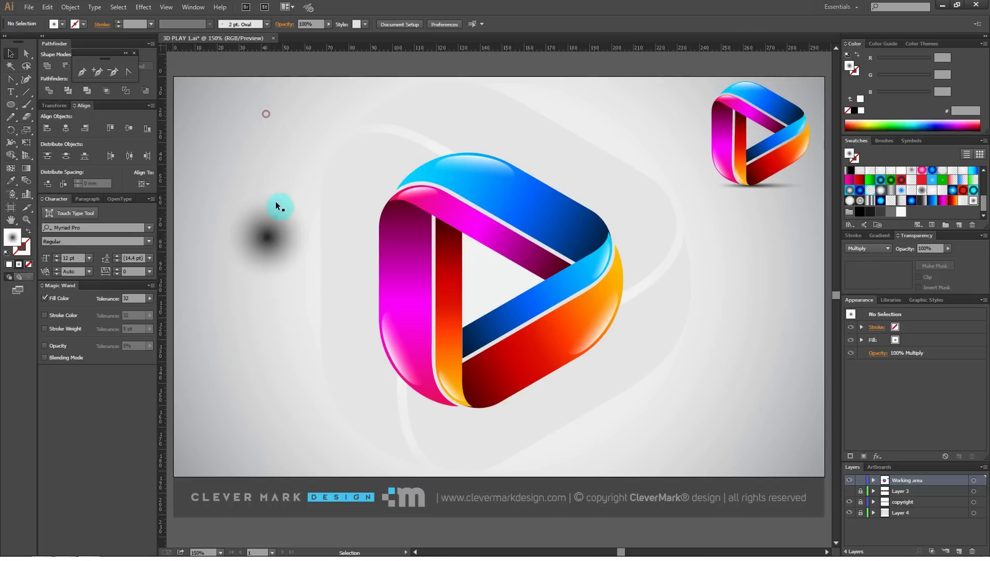
- Flatten and widen the circle into a shadow under the logo and stretch its gradient
mouse_move(268, 181)
left_mouse_down()
mouse_move(267, 229)
mouse_move(387, 334)
mouse_move(451, 410)
mouse_move(367, 401)
left_mouse_up()
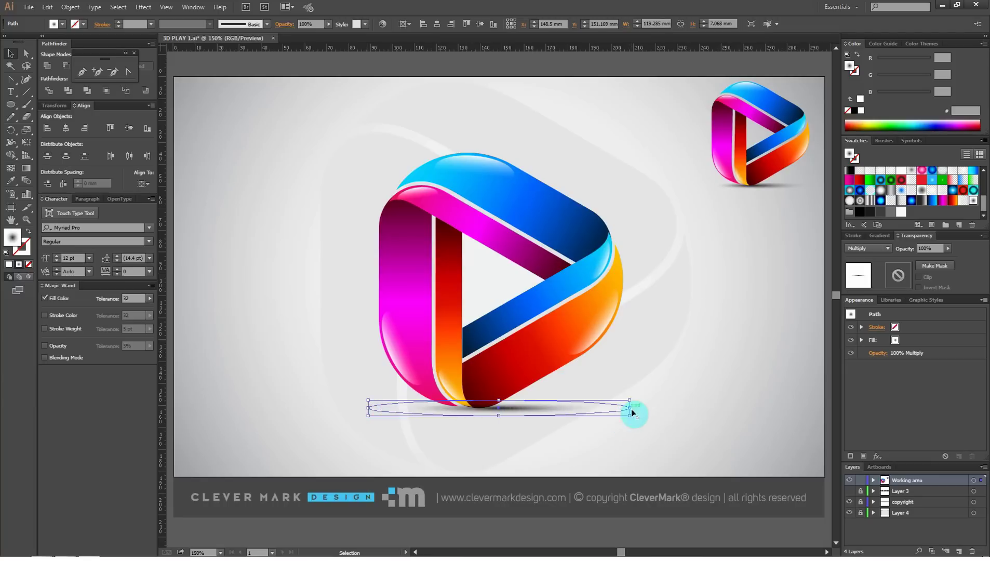
left_click_drag(631, 410, 654, 408)
left_click_drag(585, 407, 585, 407)
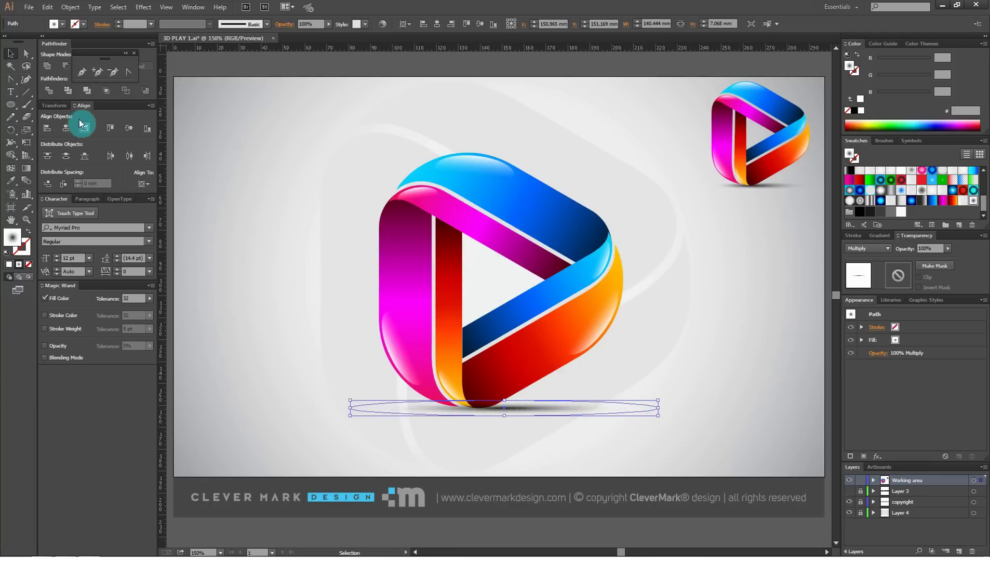
left_click(26, 164)
left_click_drag(501, 410, 463, 410)
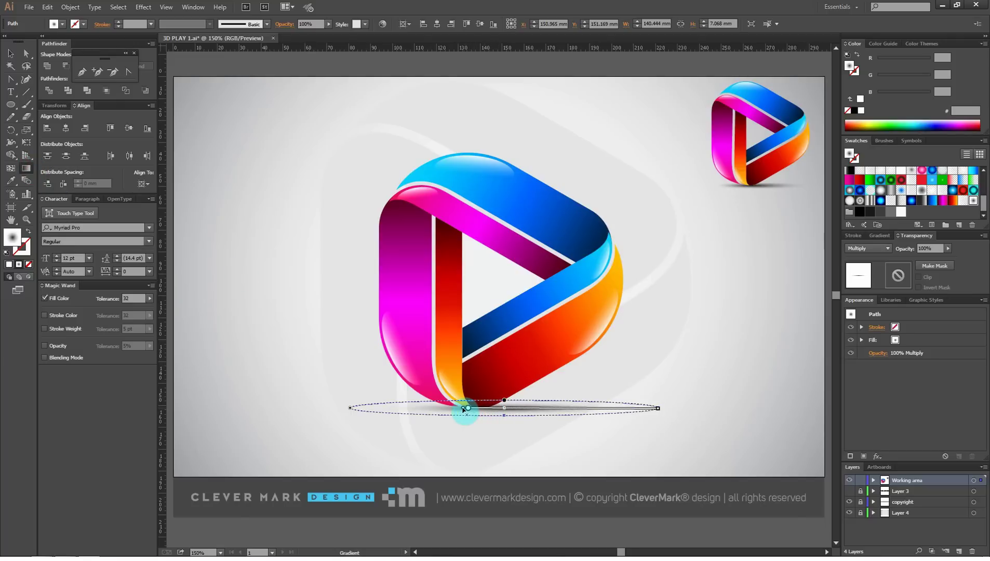
left_click(11, 53)
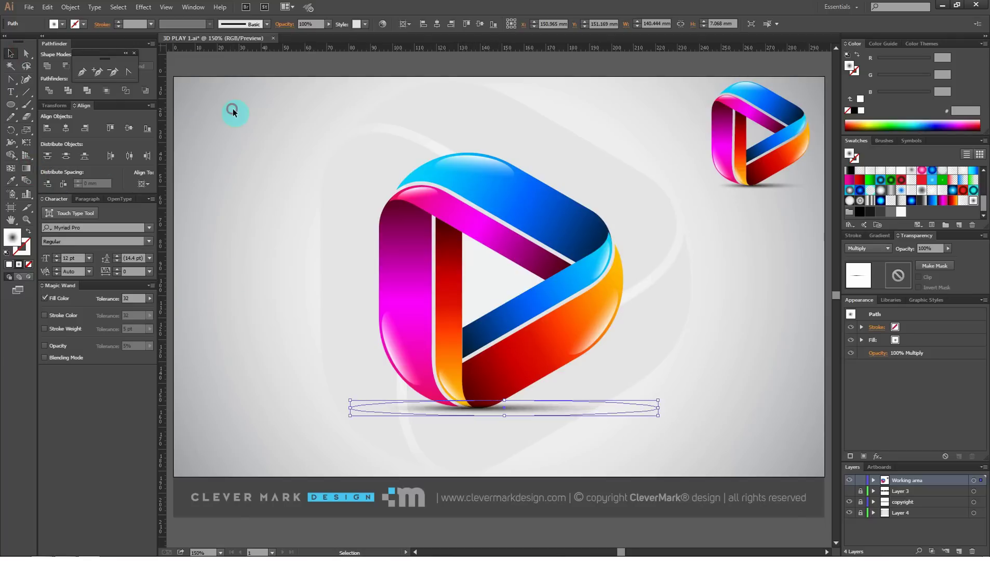
left_click(233, 109)
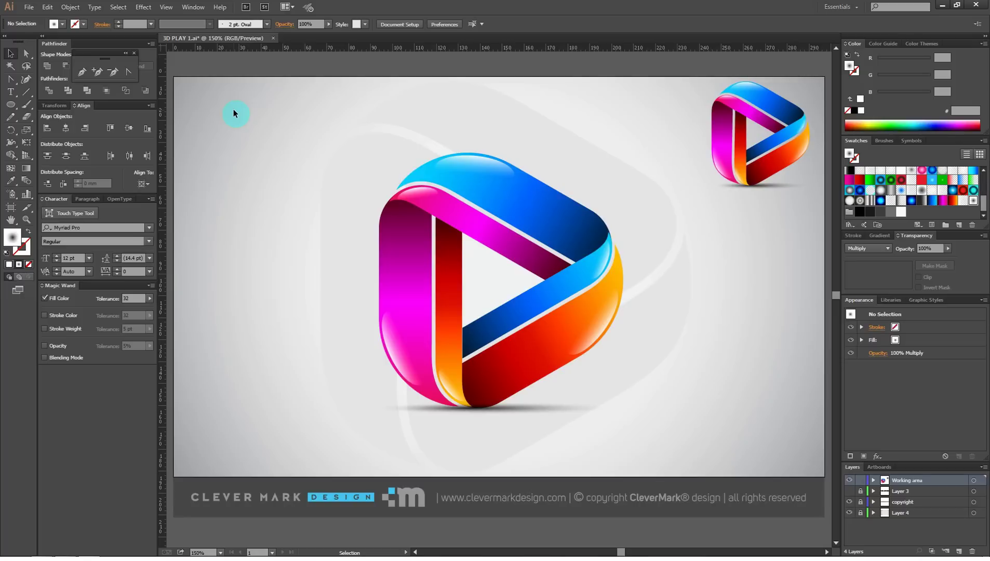